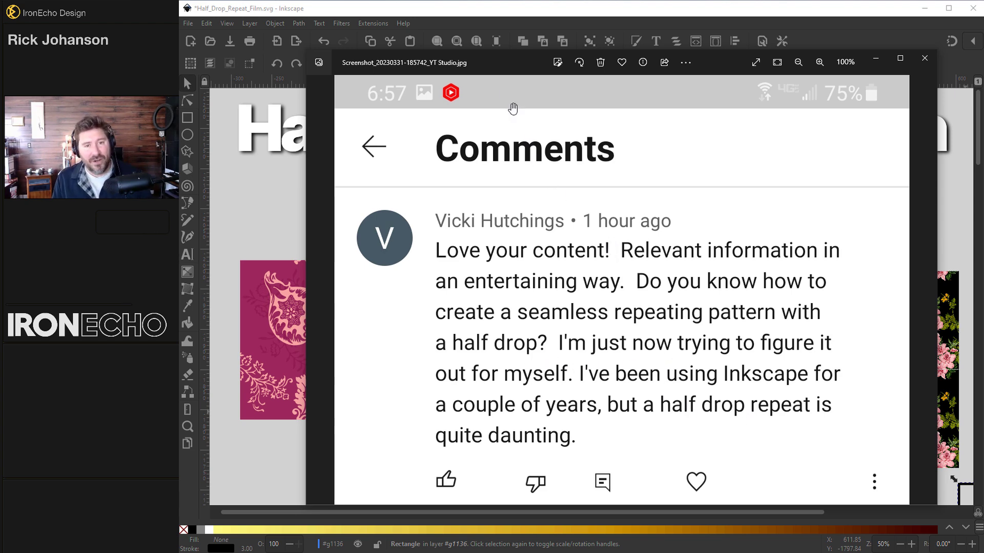
# - Move the Photos comment screenshot aside and close it to reveal the Inkscape canvas
pyautogui.moveTo(507, 95); pyautogui.dragTo(828, 84)
pyautogui.hotkey('alt', 'Tab')
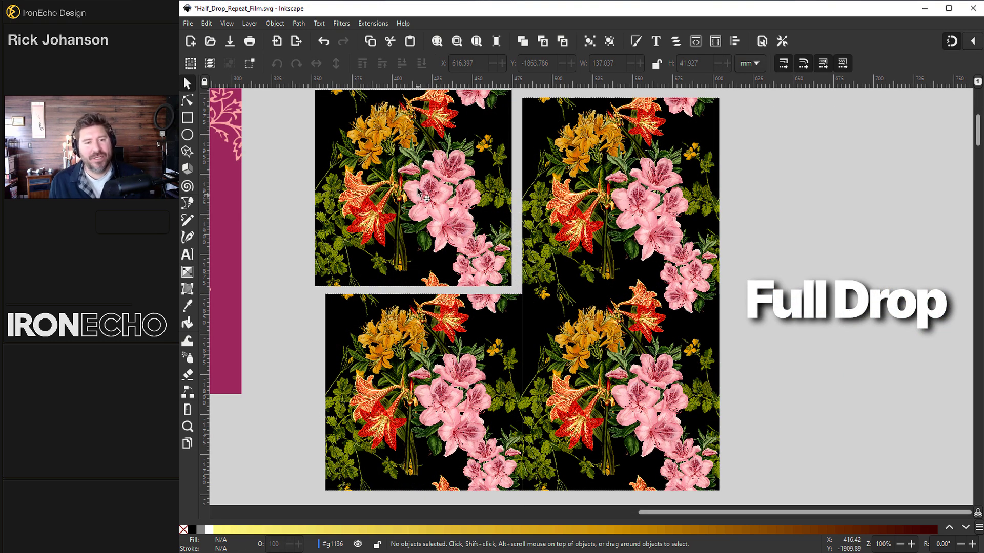
# - Nudge the top-left flower tile against its neighbours and move the outlined square onto the pink pattern
pyautogui.moveTo(442, 203)
pyautogui.mouseDown()
pyautogui.moveTo(415, 211)
pyautogui.moveTo(404, 194)
pyautogui.moveTo(444, 204)
pyautogui.moveTo(434, 206)
pyautogui.mouseUp()
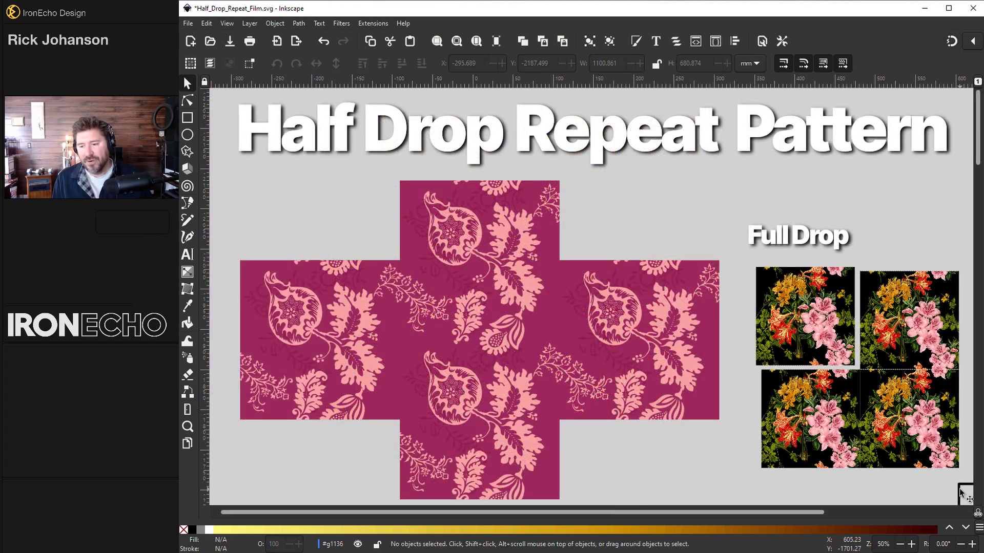
pyautogui.moveTo(960, 492); pyautogui.dragTo(581, 334)
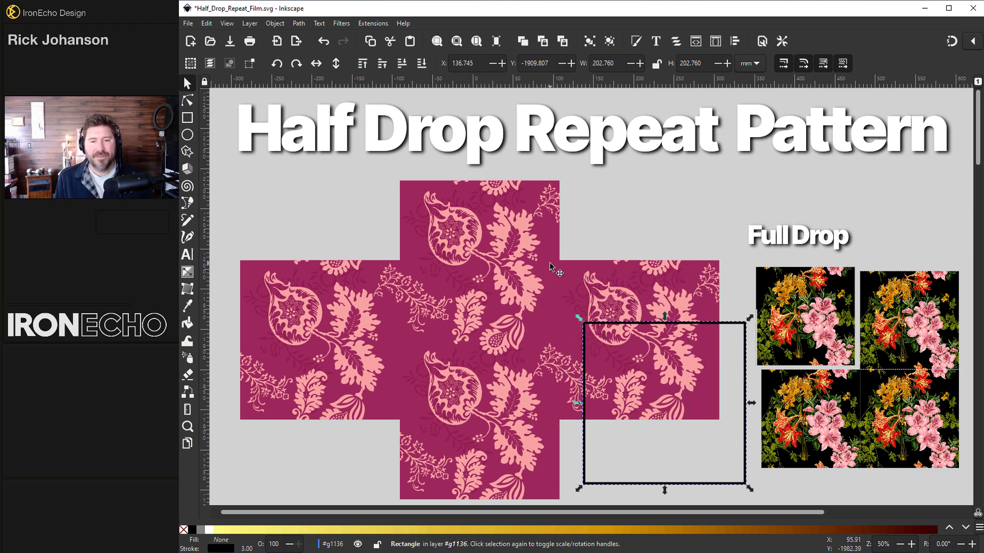
# - Scroll down to the Simple Method - Path Effects Tiling section and select the right pink tile group
pyautogui.scroll(-6, 504, 276)
pyautogui.scroll(-5, 522, 255)
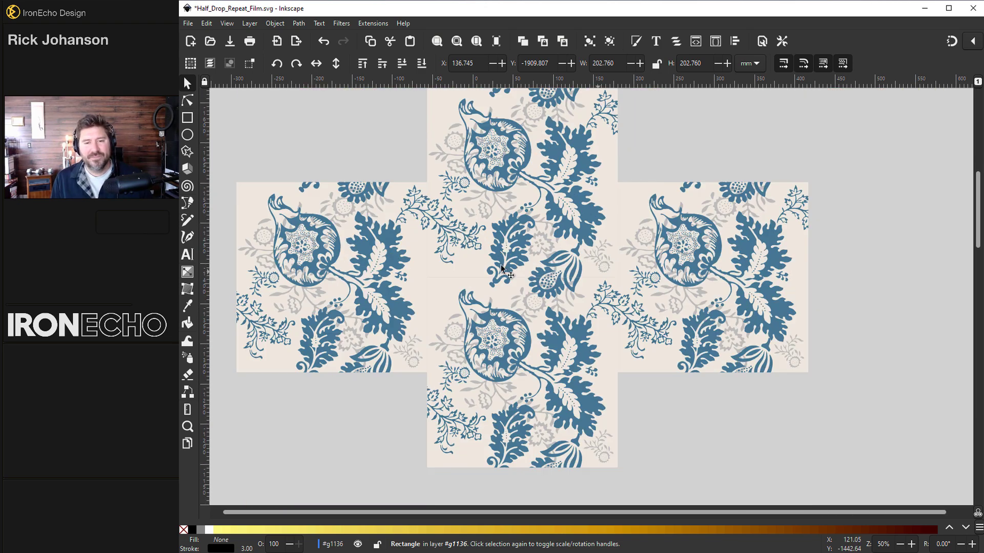
pyautogui.scroll(-9, 605, 241)
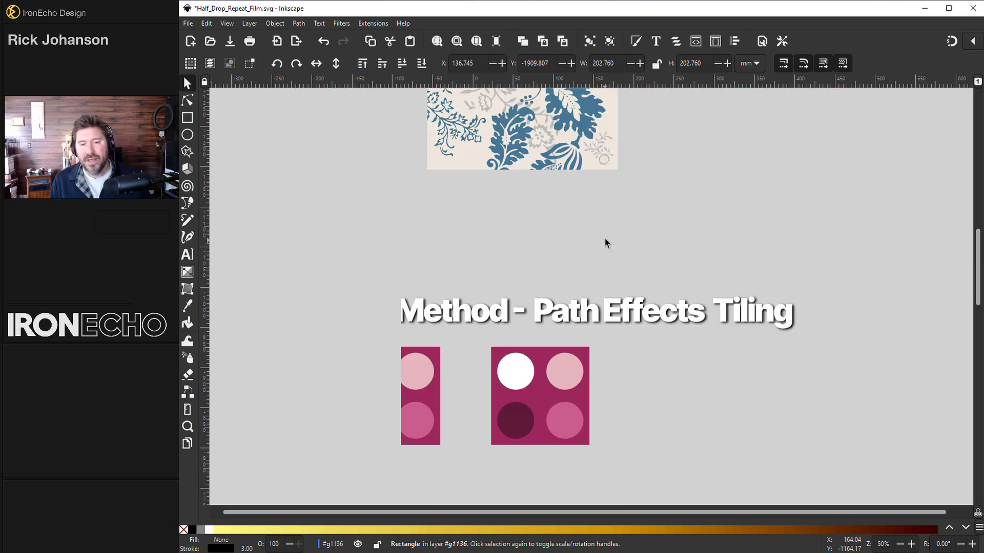
pyautogui.scroll(-1, 607, 232)
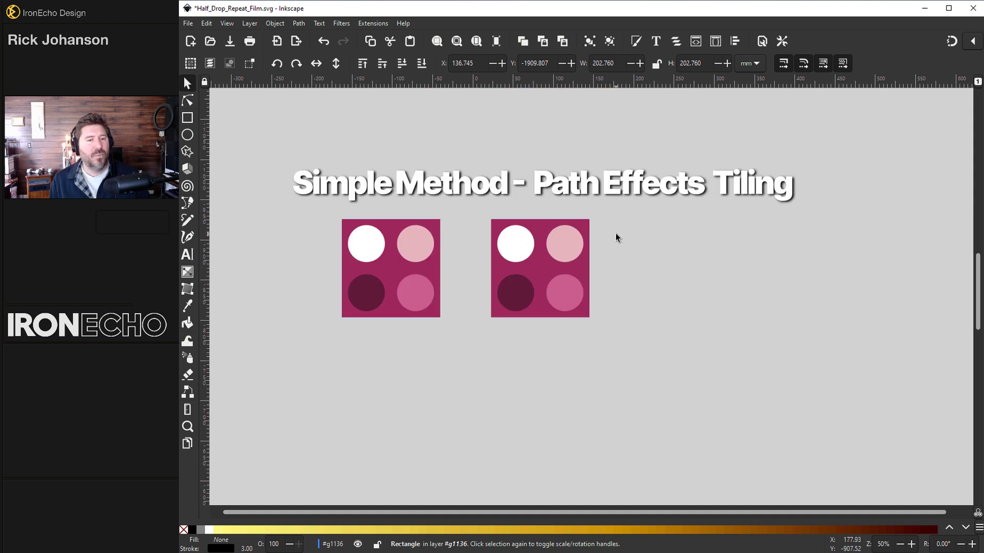
pyautogui.scroll(-1, 622, 236)
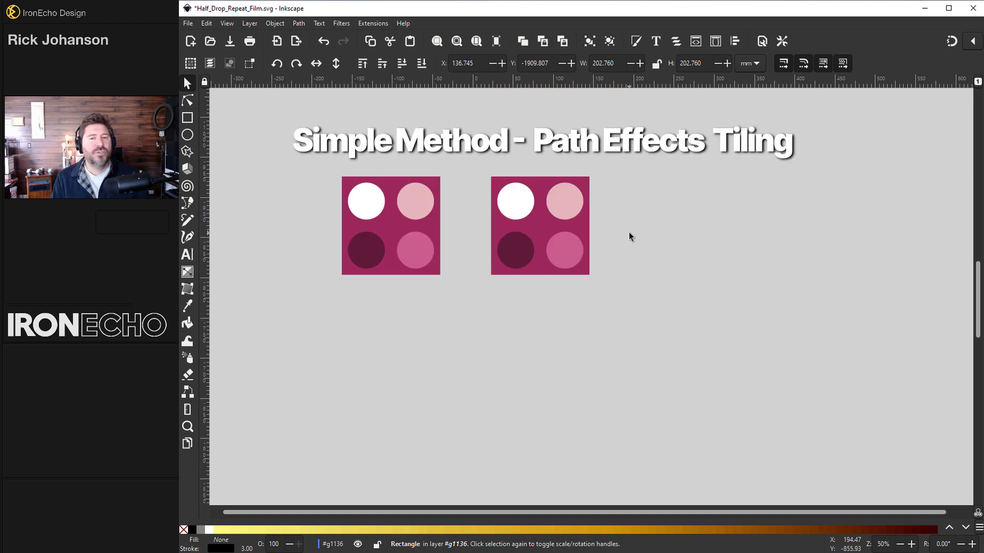
pyautogui.click(559, 245)
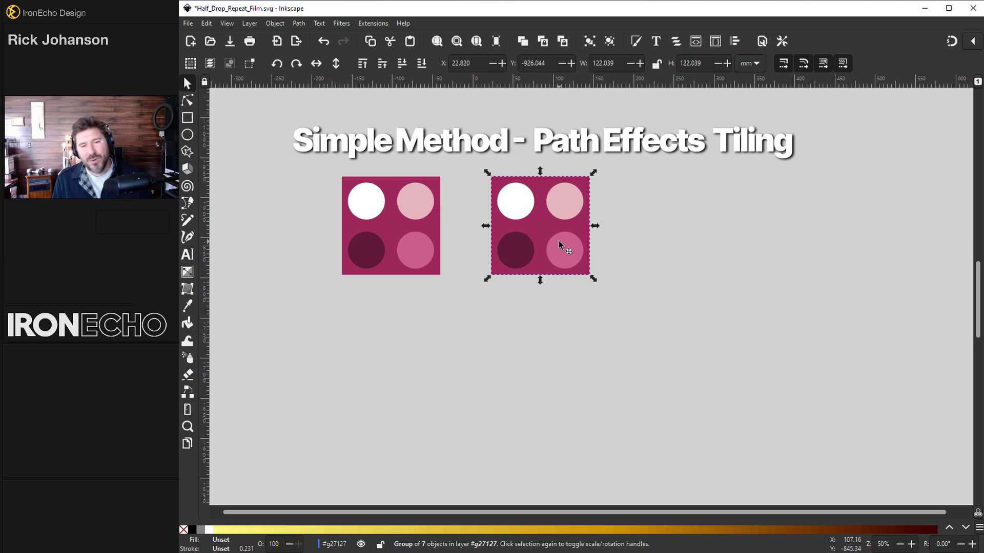
# - Add the Tiling path effect to the right pink tile group from the Path Effects panel
pyautogui.click(534, 217)
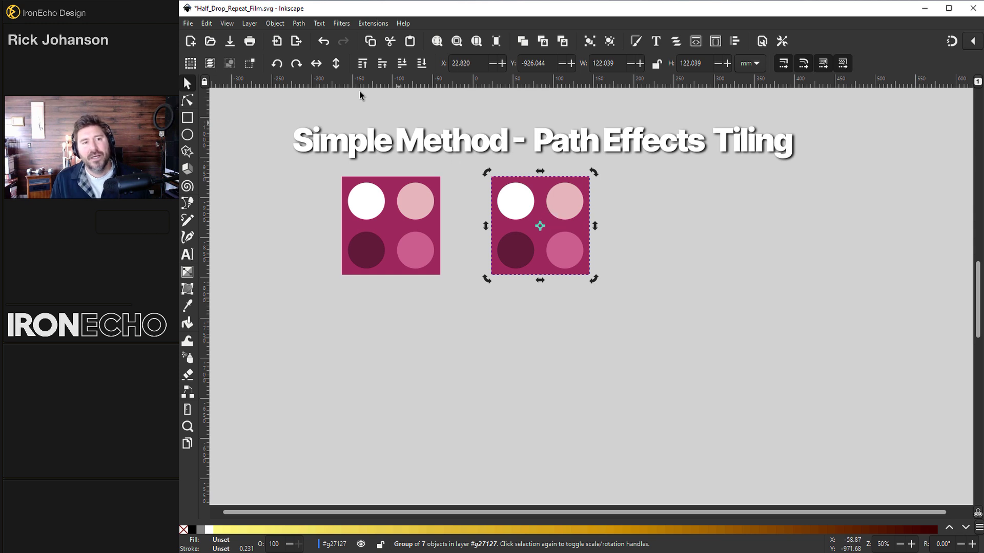
pyautogui.click(299, 23)
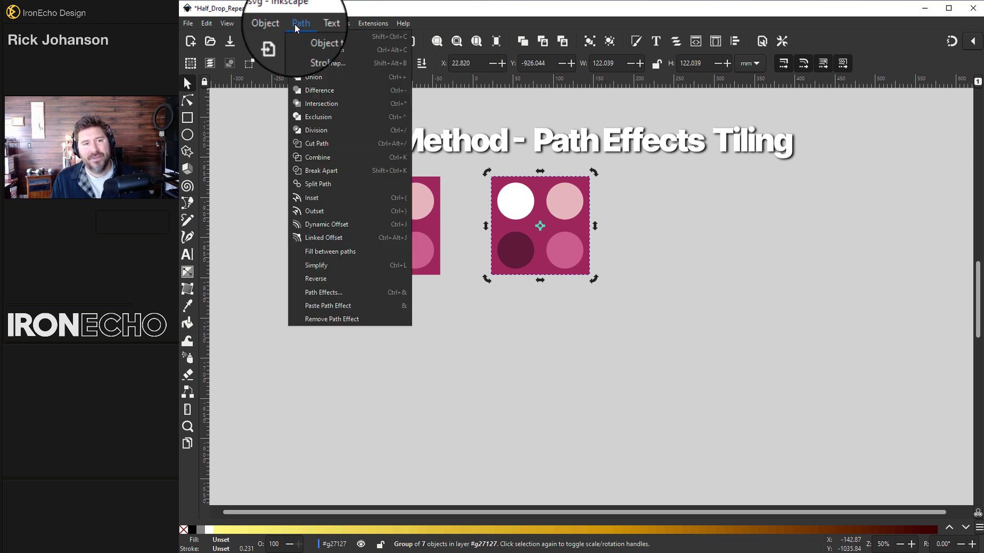
pyautogui.click(322, 292)
pyautogui.moveTo(840, 299); pyautogui.dragTo(810, 299)
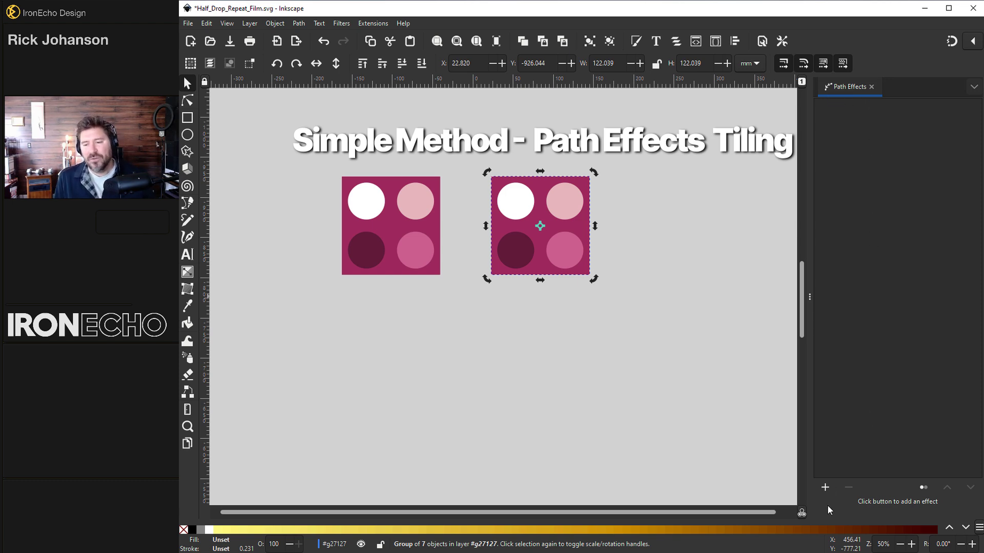
pyautogui.click(825, 487)
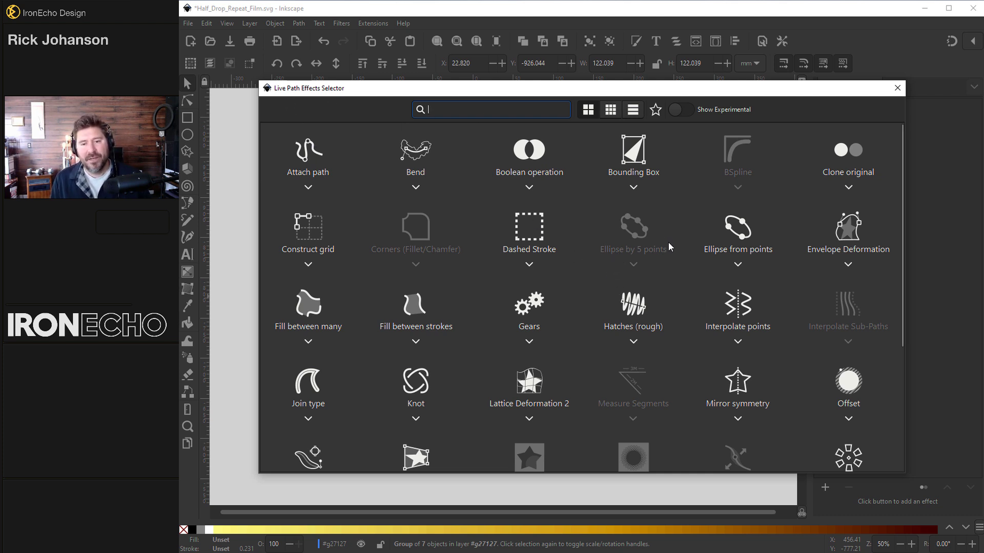
pyautogui.scroll(-3, 669, 246)
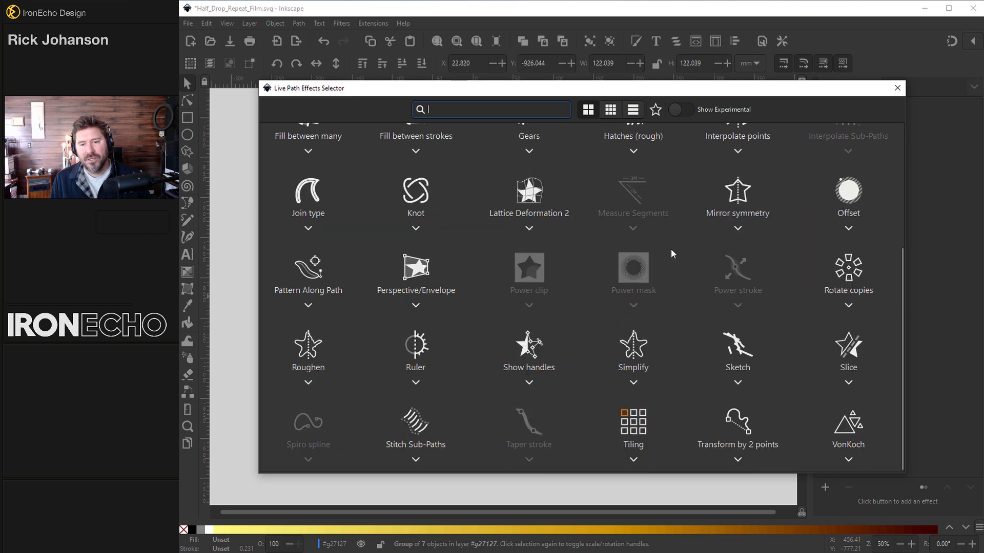
pyautogui.click(636, 424)
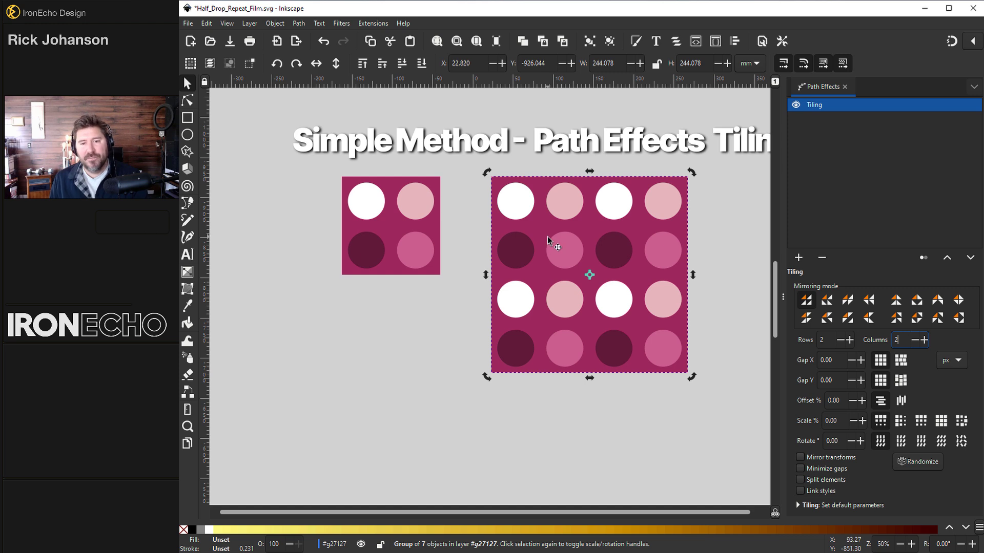
# - Set the tiled group's Offset to 50% and apply it to alternate columns
pyautogui.moveTo(390, 226); pyautogui.dragTo(404, 230)
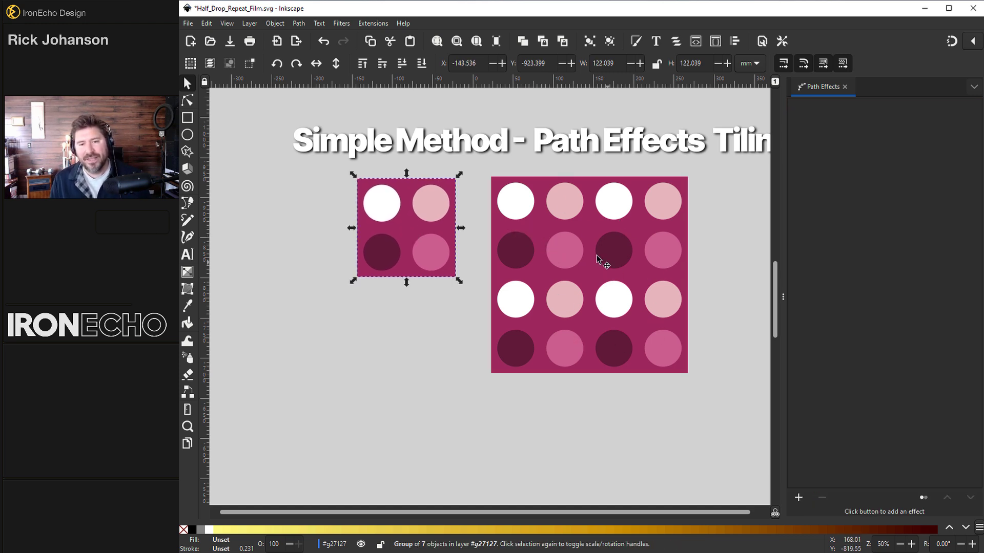
pyautogui.click(574, 248)
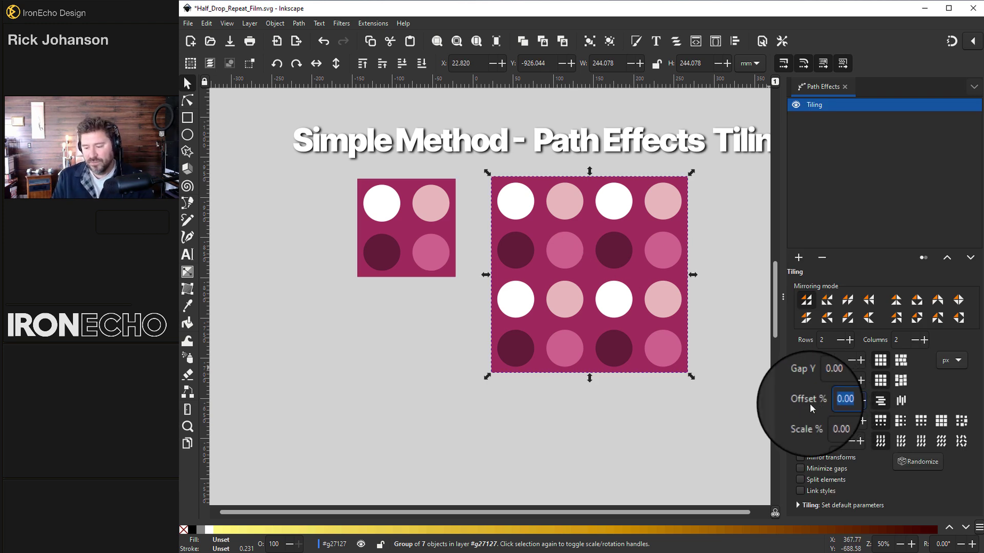
pyautogui.doubleClick(839, 402)
pyautogui.write('50')
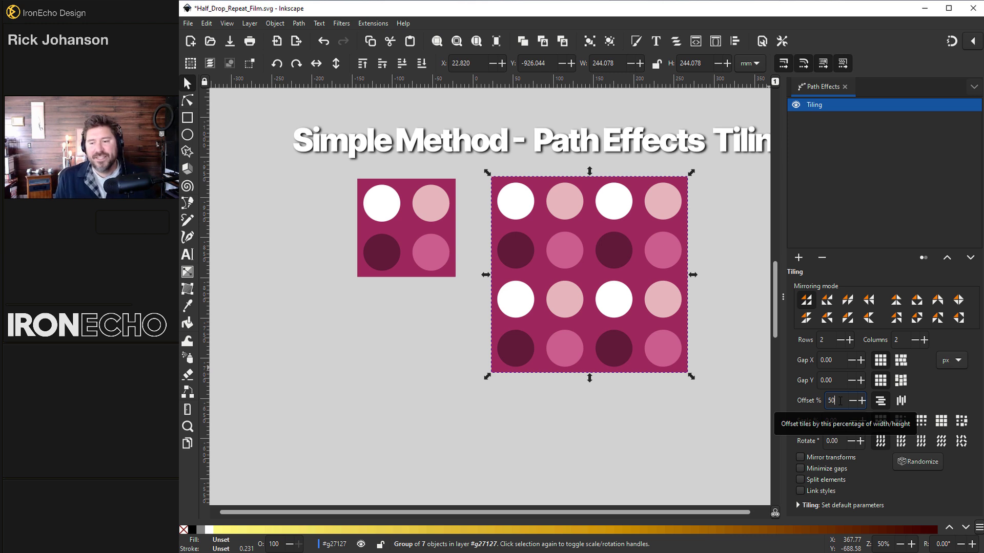
pyautogui.click(904, 402)
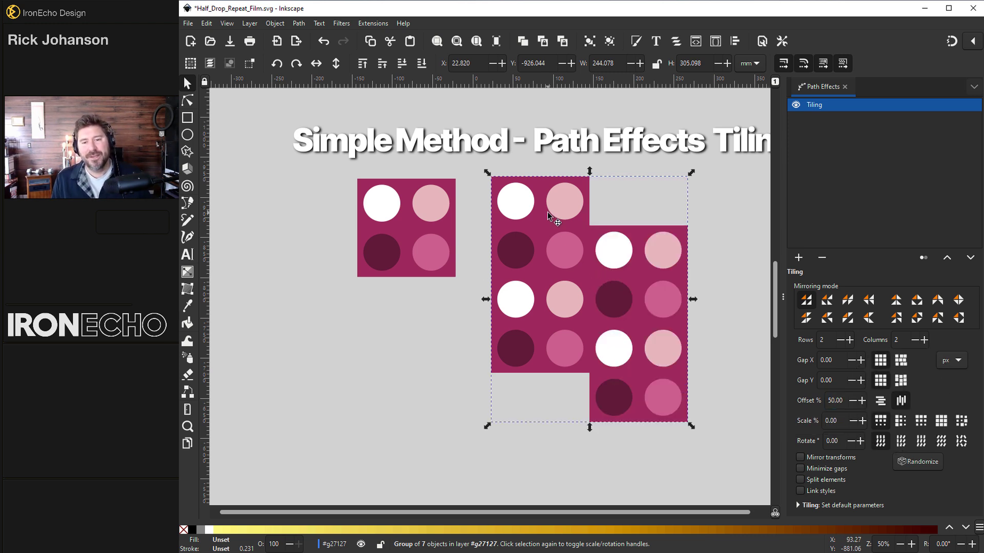
# - Expand the tiling to 3 rows and 3 columns and reposition the left reference tile
pyautogui.hscroll(1, 547, 211)
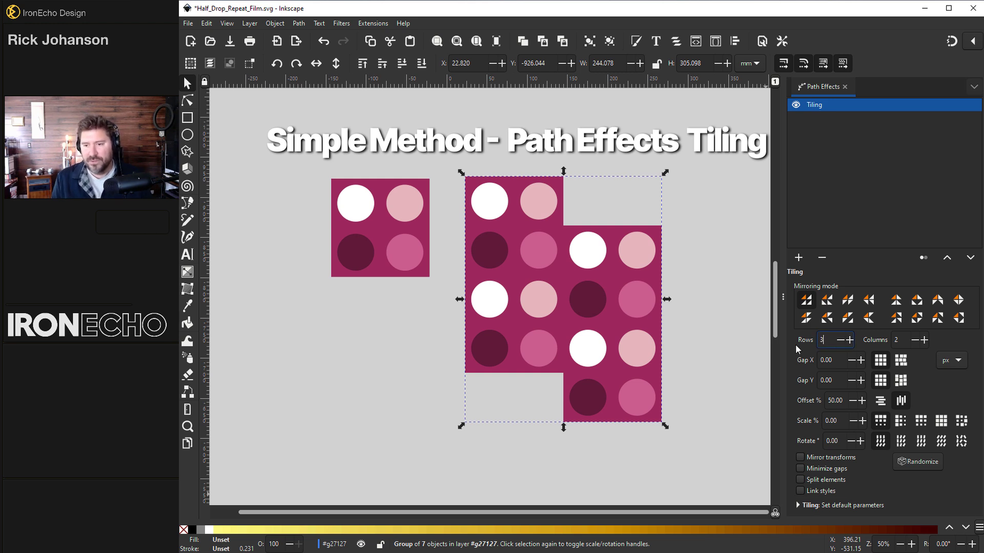
pyautogui.write('3')
pyautogui.press('Tab')
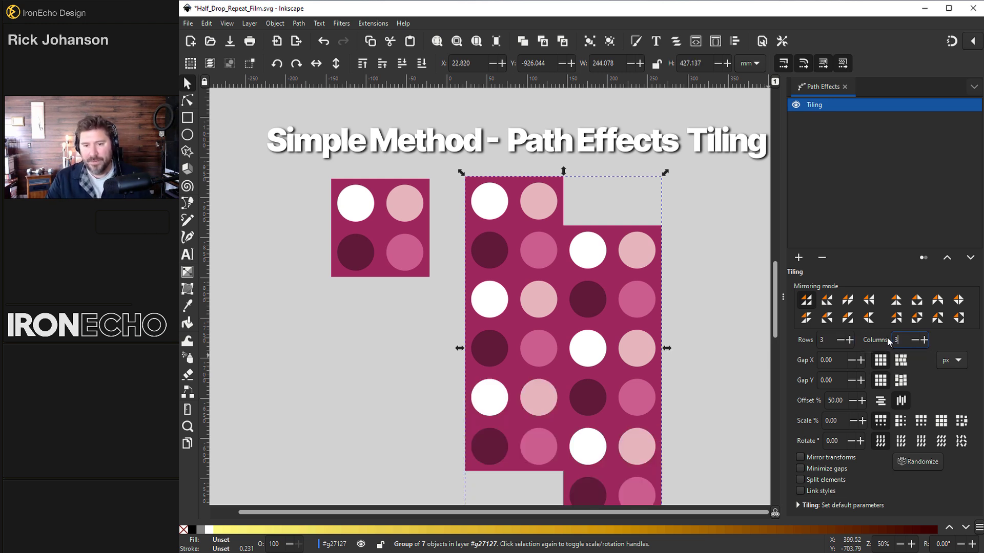
pyautogui.click(392, 225)
pyautogui.moveTo(391, 225); pyautogui.dragTo(573, 273)
pyautogui.press('Escape')
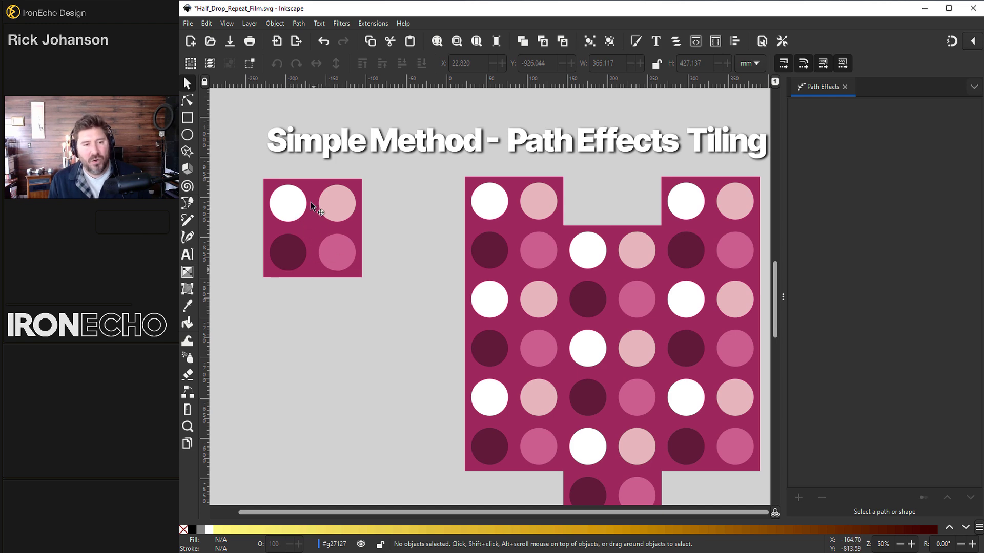
# - Close the Path Effects panel and scroll down to the Custom Method - Half Drop Repeat section
pyautogui.press('F12')
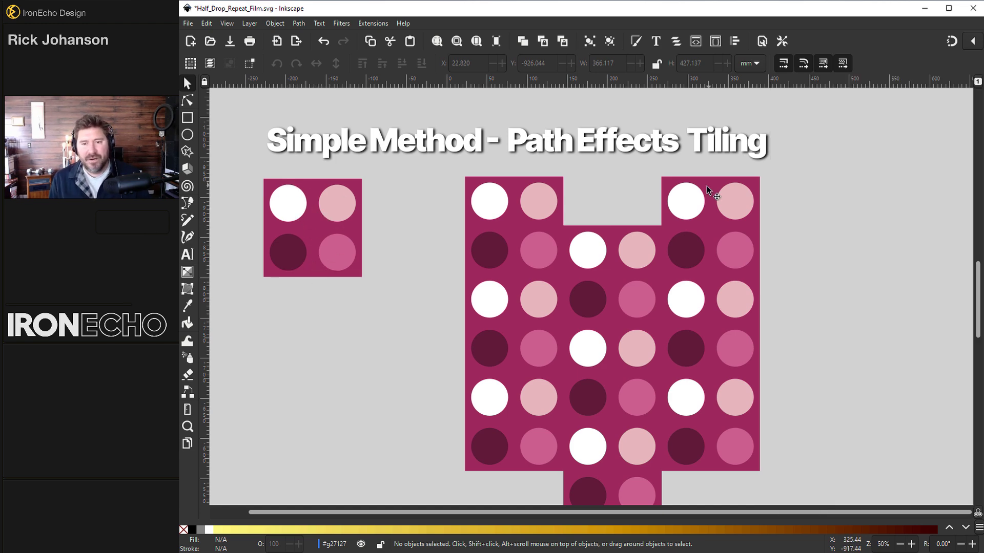
pyautogui.scroll(-15, 704, 205)
pyautogui.scroll(-4, 704, 213)
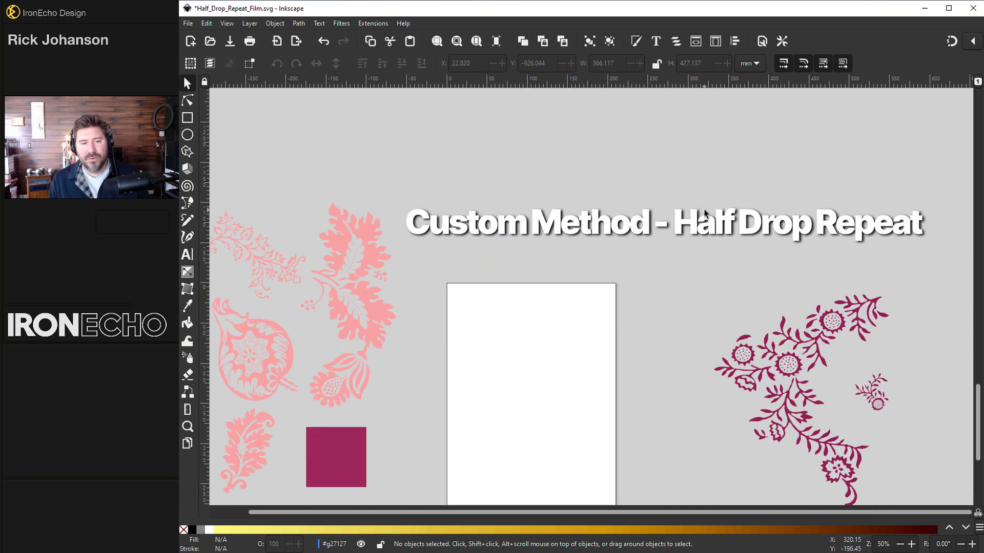
pyautogui.moveTo(578, 511); pyautogui.dragTo(547, 511)
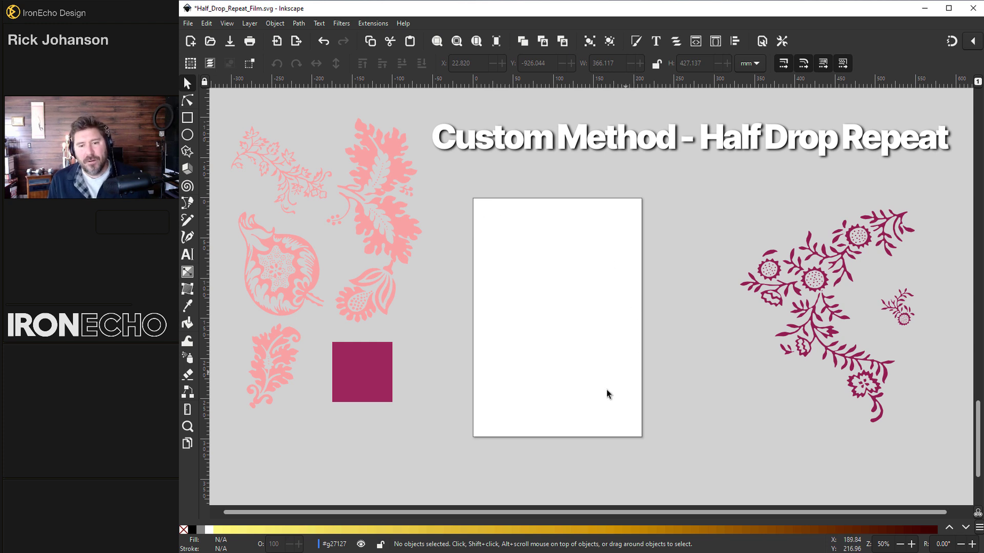
# - Set the page size in Document Properties to 1000 × 1000 px
pyautogui.click(188, 24)
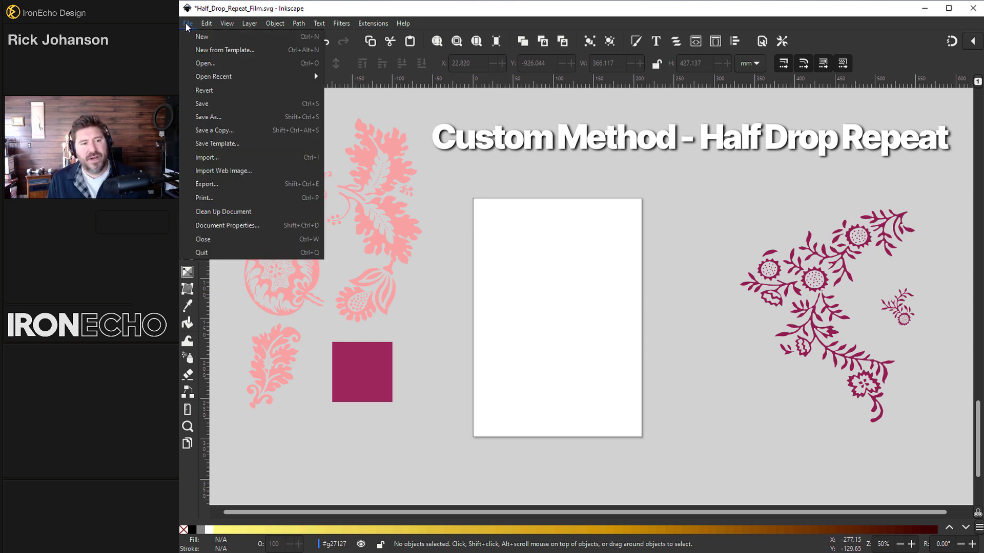
pyautogui.click(221, 231)
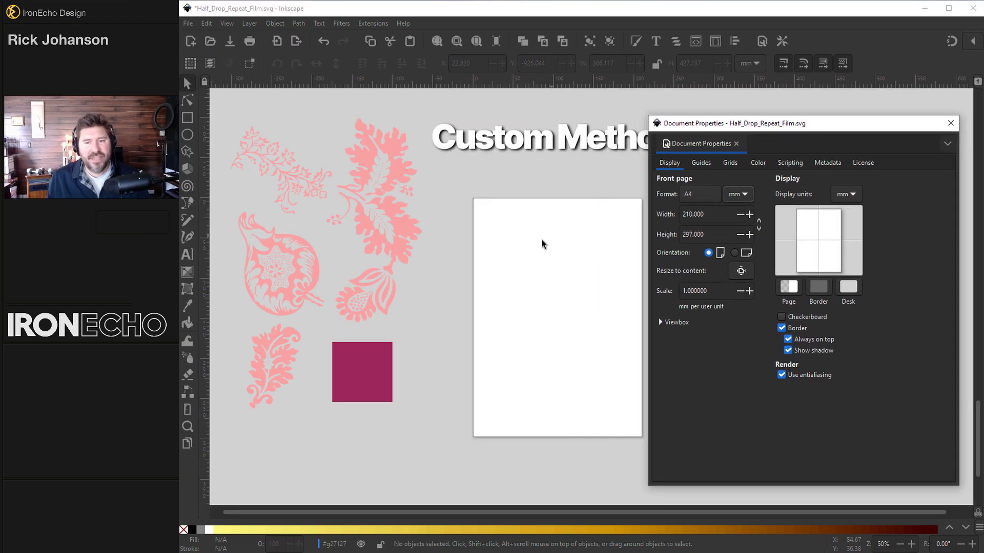
pyautogui.click(743, 195)
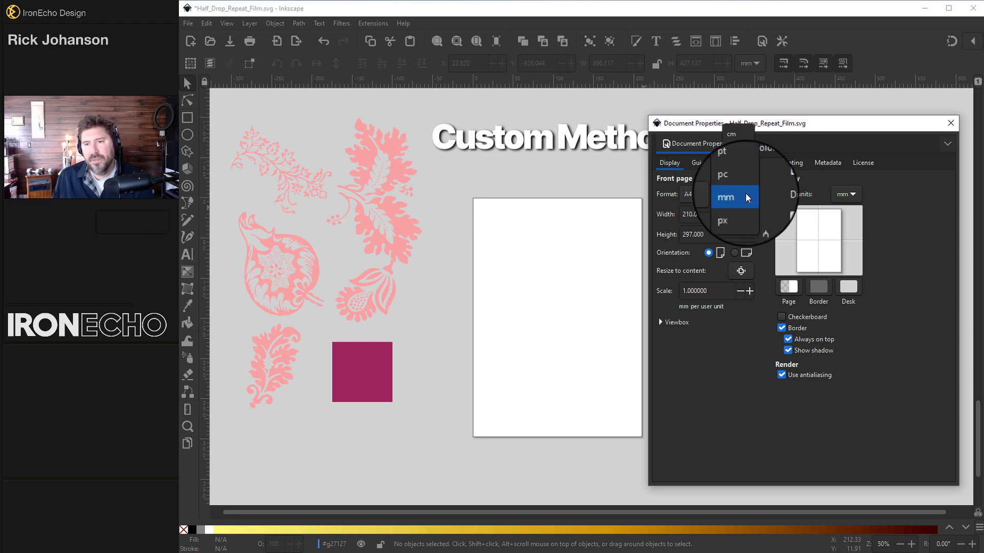
pyautogui.click(740, 196)
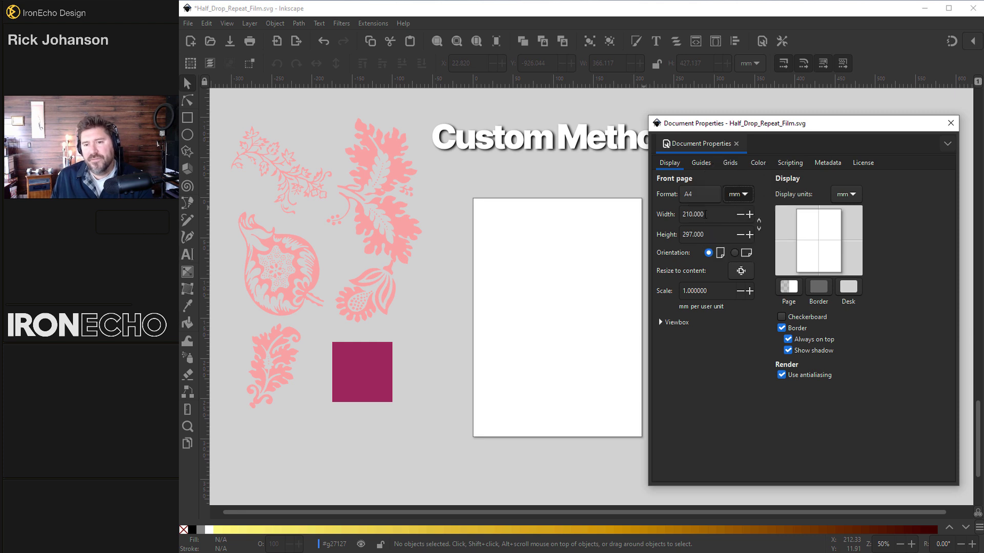
pyautogui.moveTo(704, 214); pyautogui.dragTo(674, 215)
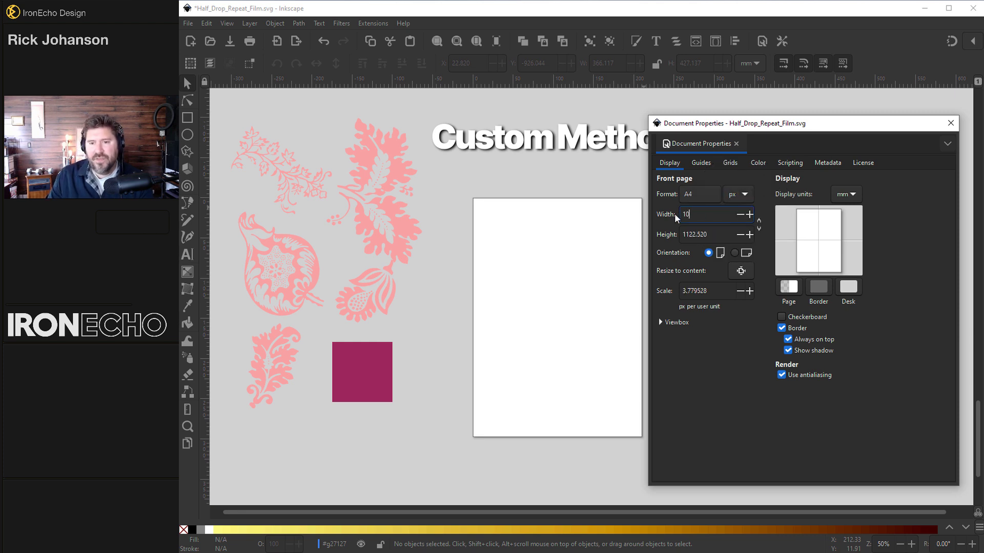
pyautogui.press('Return')
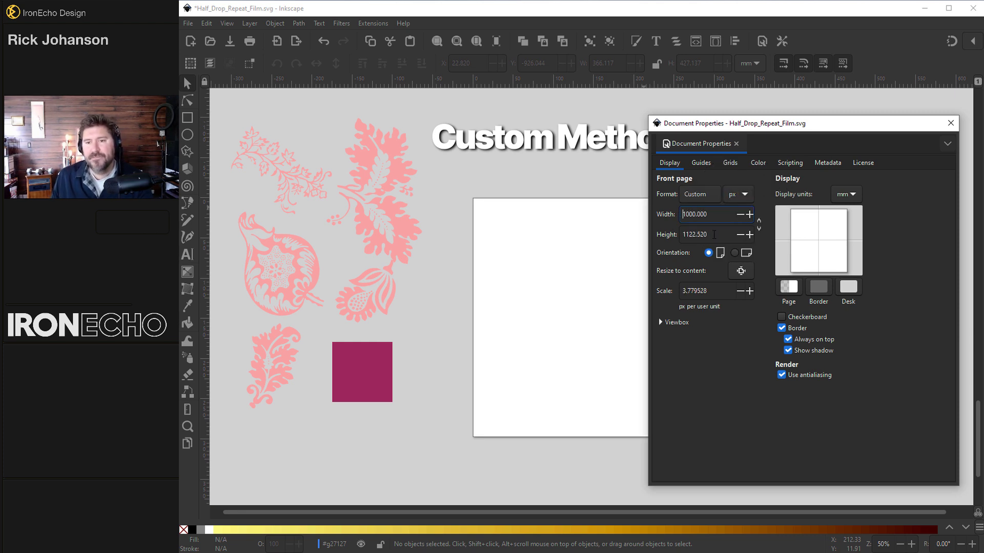
pyautogui.moveTo(717, 234); pyautogui.dragTo(673, 236)
pyautogui.write('1000')
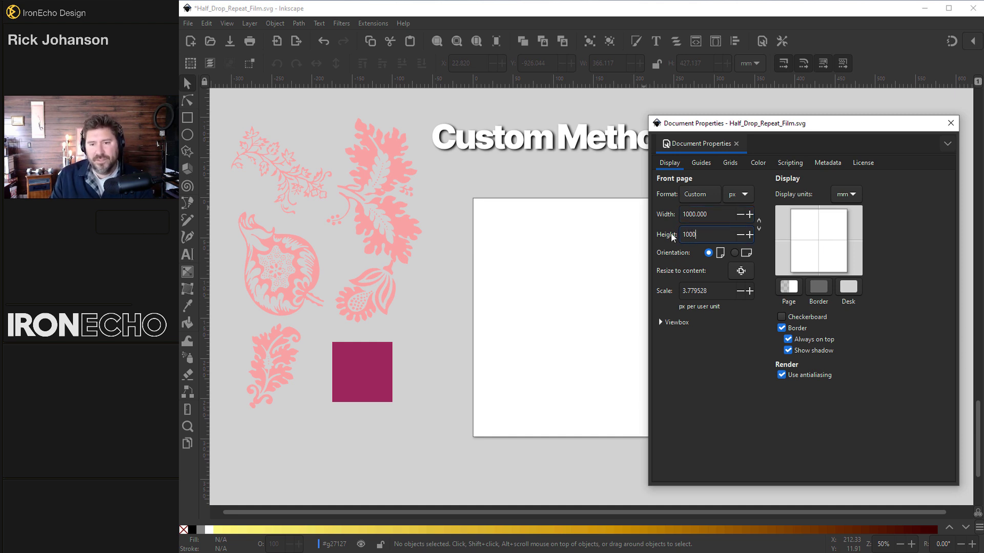
pyautogui.press('Return')
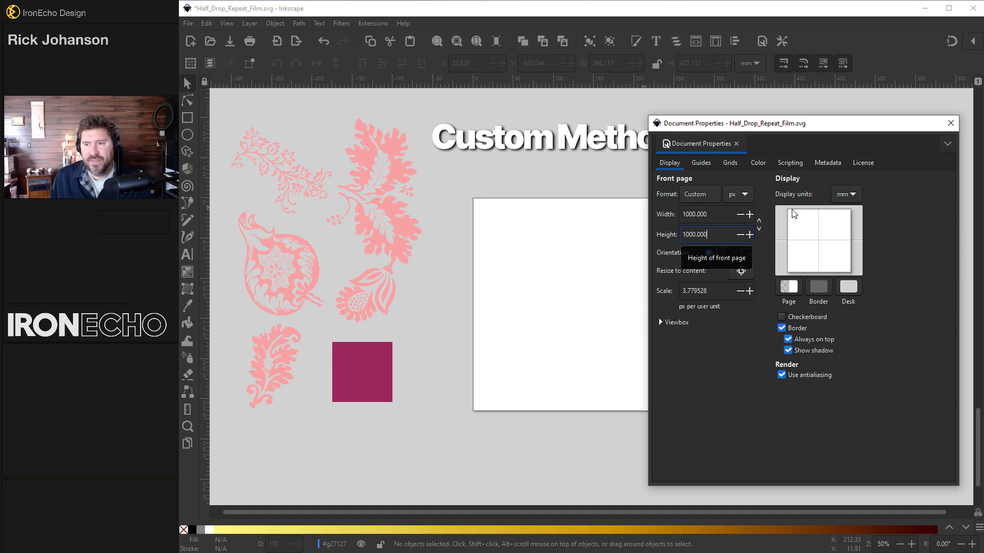
pyautogui.click(950, 123)
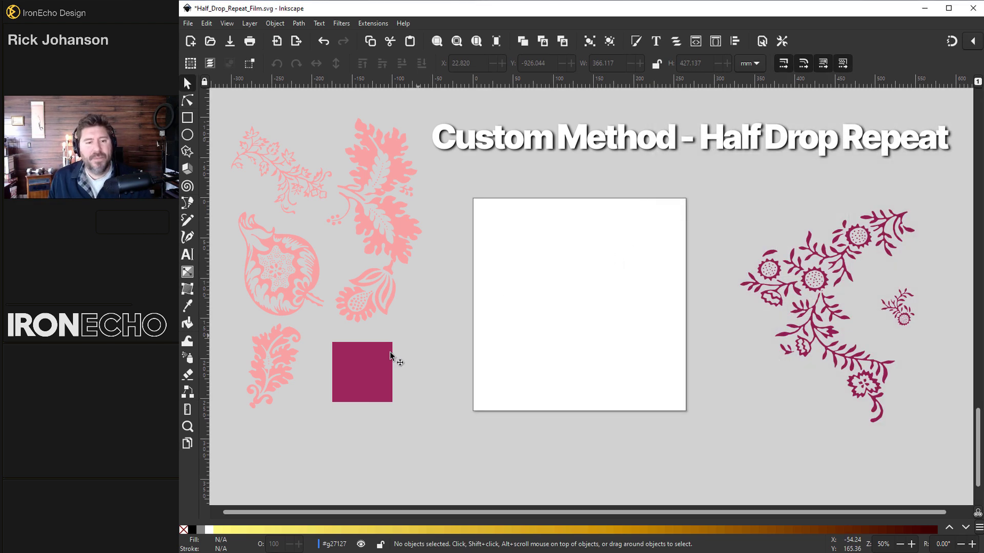
# - Move the magenta square onto the page and roughly enlarge it
pyautogui.click(378, 367)
pyautogui.moveTo(378, 367); pyautogui.dragTo(560, 289)
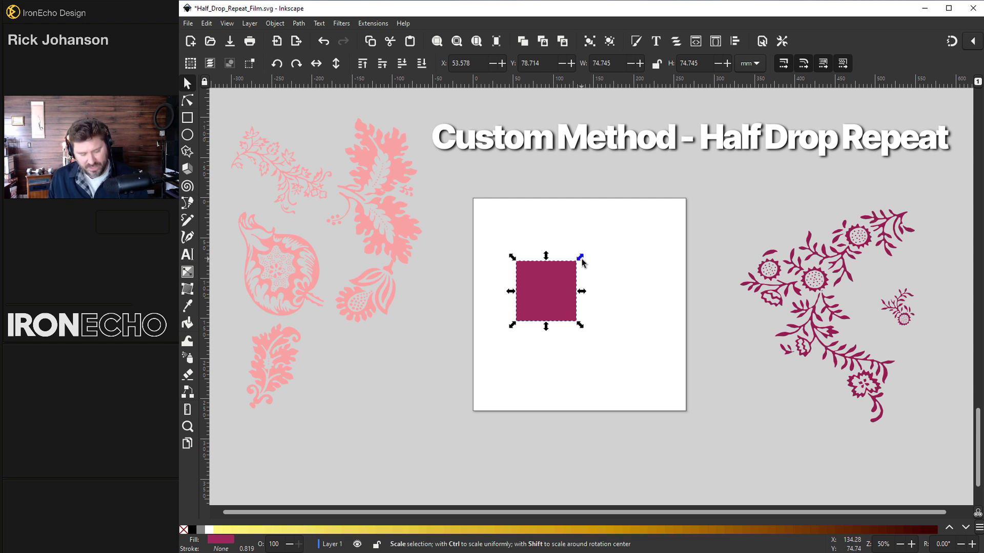
pyautogui.moveTo(581, 257); pyautogui.dragTo(675, 203)
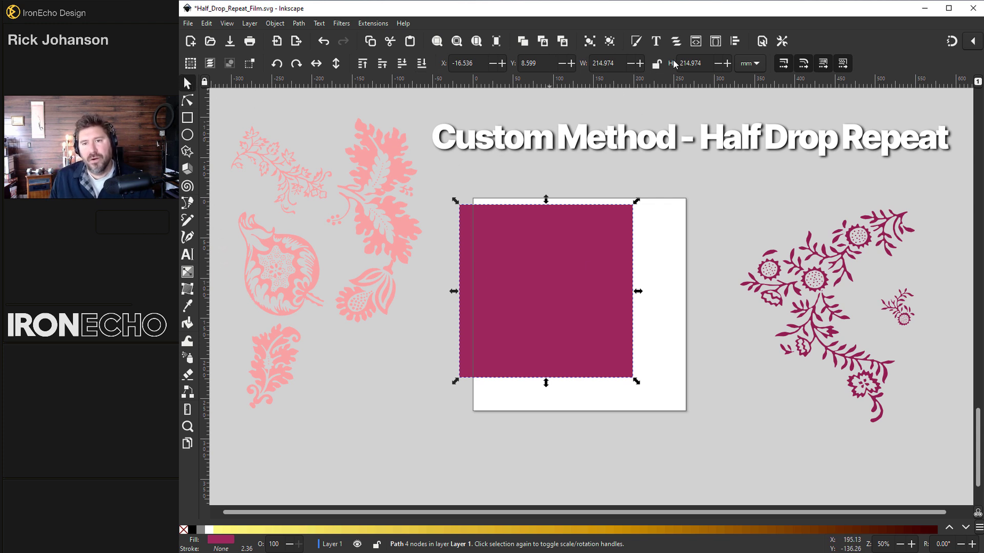
# - Give the magenta square W 1000 px and H 1000 px in the toolbar
pyautogui.click(762, 66)
pyautogui.click(749, 82)
pyautogui.click(584, 64)
pyautogui.write('1000')
pyautogui.press('Tab')
pyautogui.press('Tab')
pyautogui.write('10')
pyautogui.press('Return')
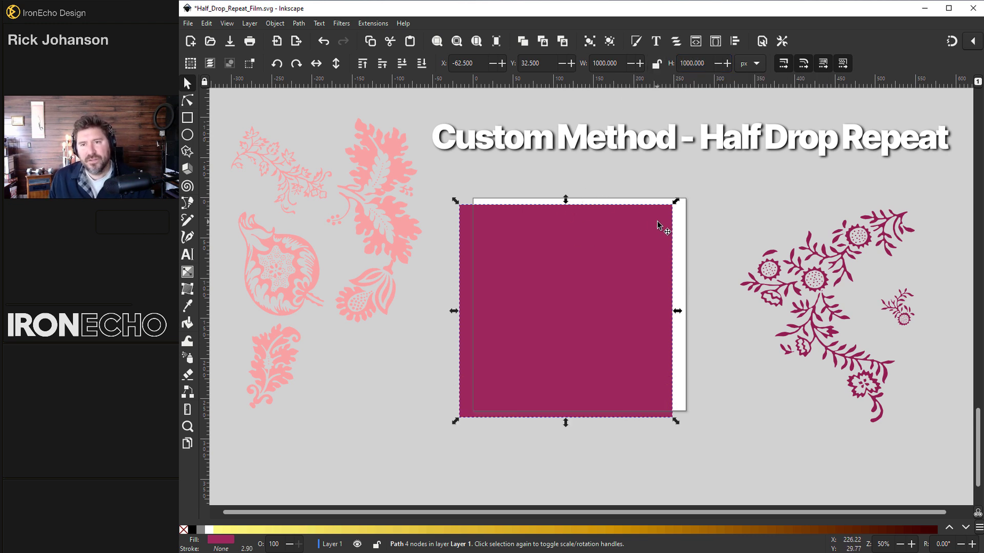
# - Centre the magenta square horizontally and vertically on the page with Align and Distribute
pyautogui.click(276, 23)
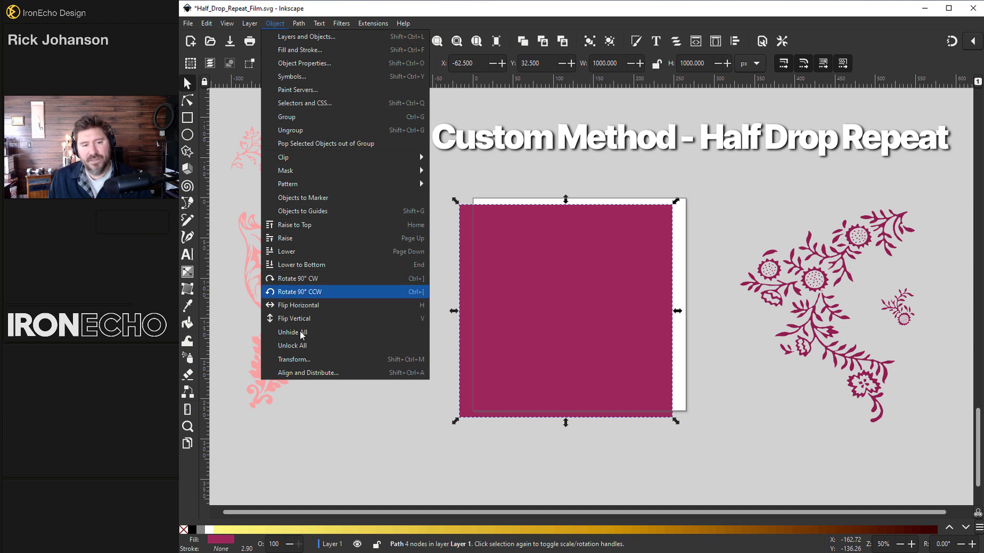
pyautogui.click(307, 373)
pyautogui.moveTo(782, 303); pyautogui.dragTo(779, 299)
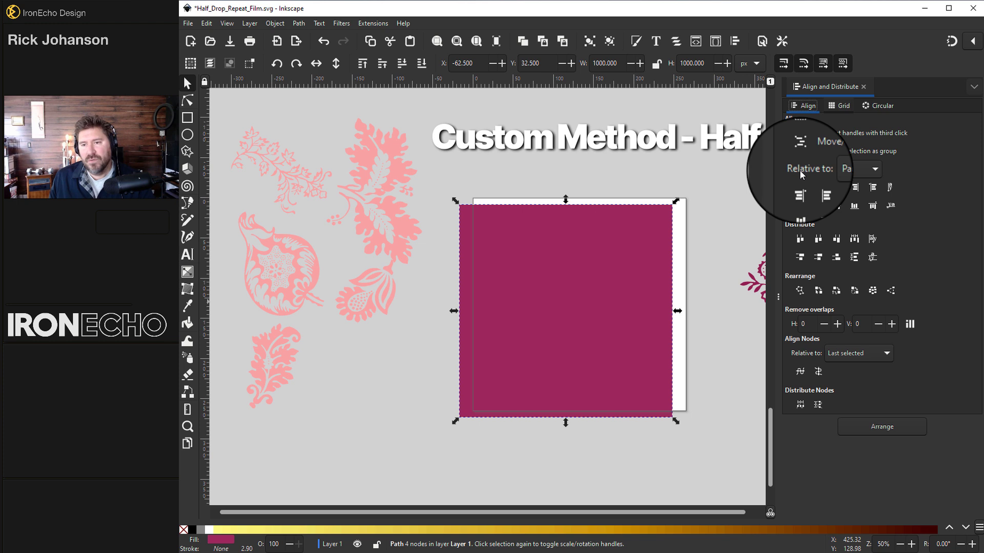
pyautogui.click(836, 187)
pyautogui.click(836, 206)
pyautogui.click(863, 87)
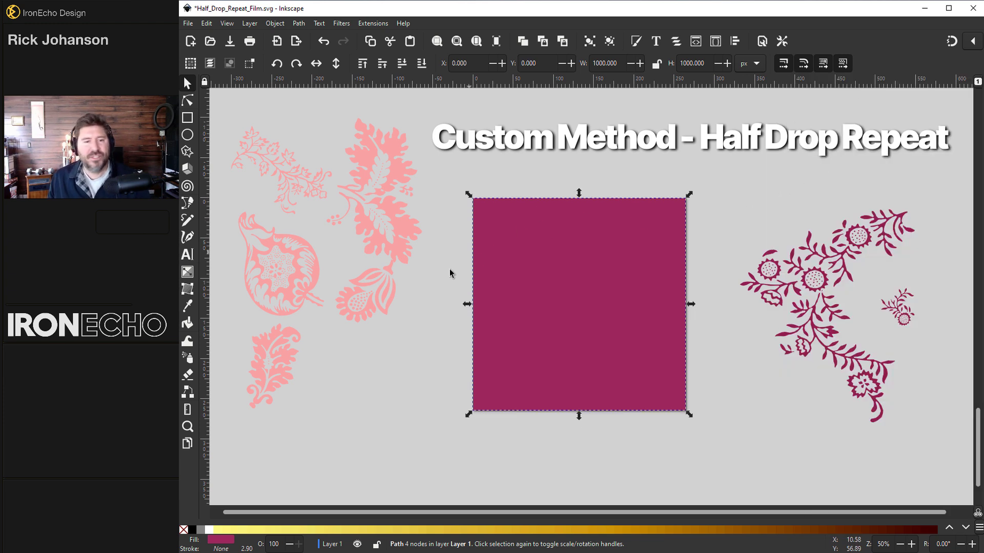
# - Drag the tall pink leaf motif onto the square's right half, extending past its bottom edge
pyautogui.click(414, 258)
pyautogui.moveTo(410, 237); pyautogui.dragTo(423, 282)
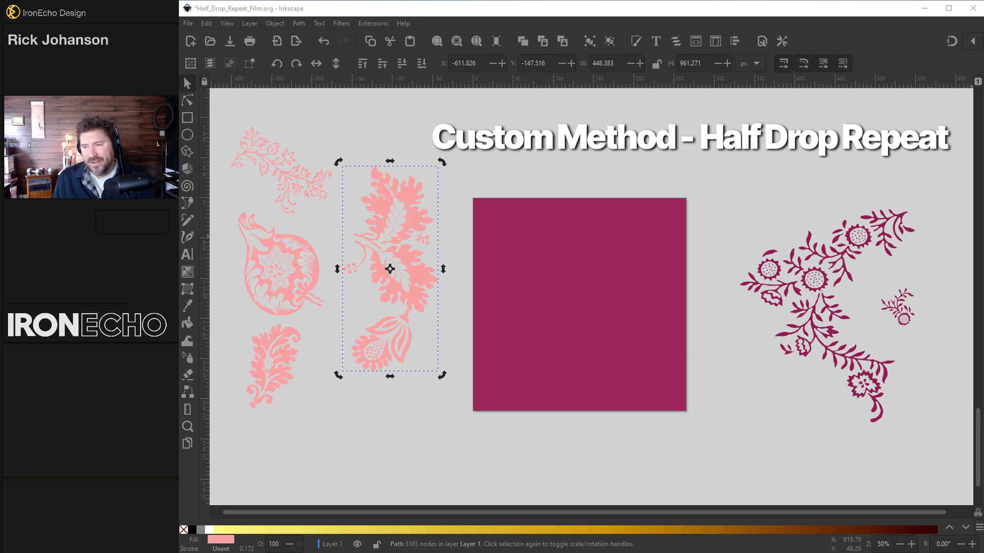
pyautogui.moveTo(410, 210); pyautogui.dragTo(646, 289)
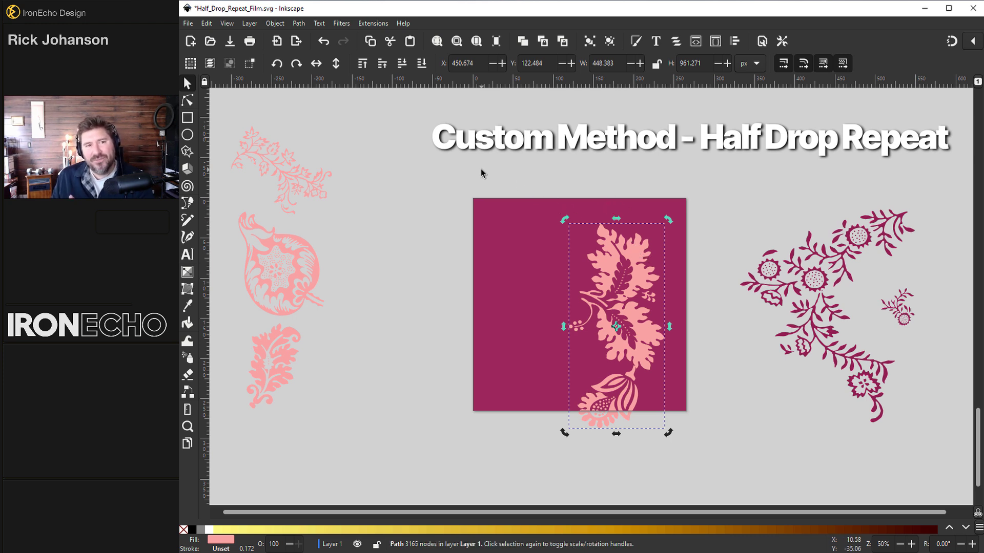
# - Open the Transform dialog's Move tab with pixels as the unit, undoing an accidental drag
pyautogui.click(275, 23)
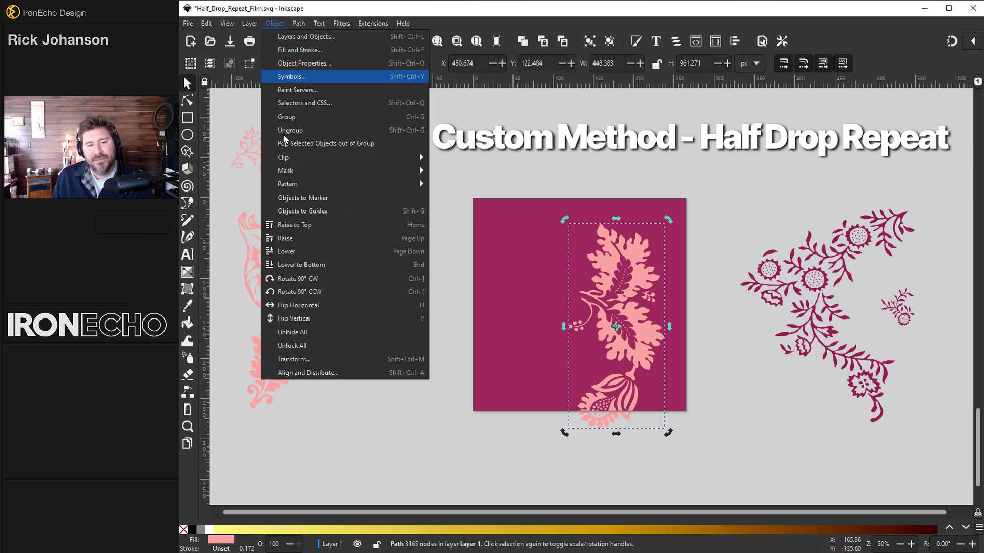
pyautogui.click(312, 359)
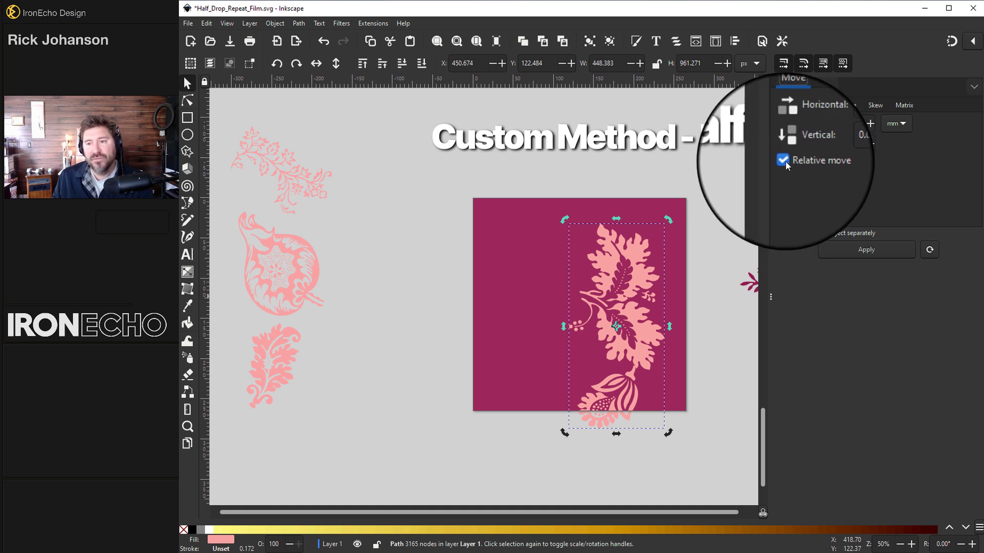
pyautogui.click(906, 124)
pyautogui.click(896, 141)
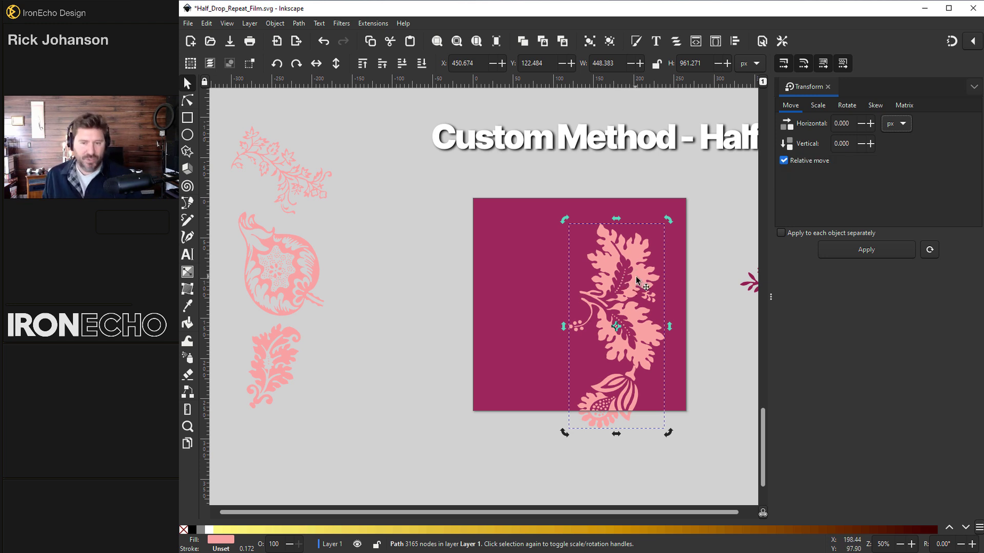
pyautogui.moveTo(638, 279); pyautogui.dragTo(707, 271)
pyautogui.hotkey('ctrl', 'z')
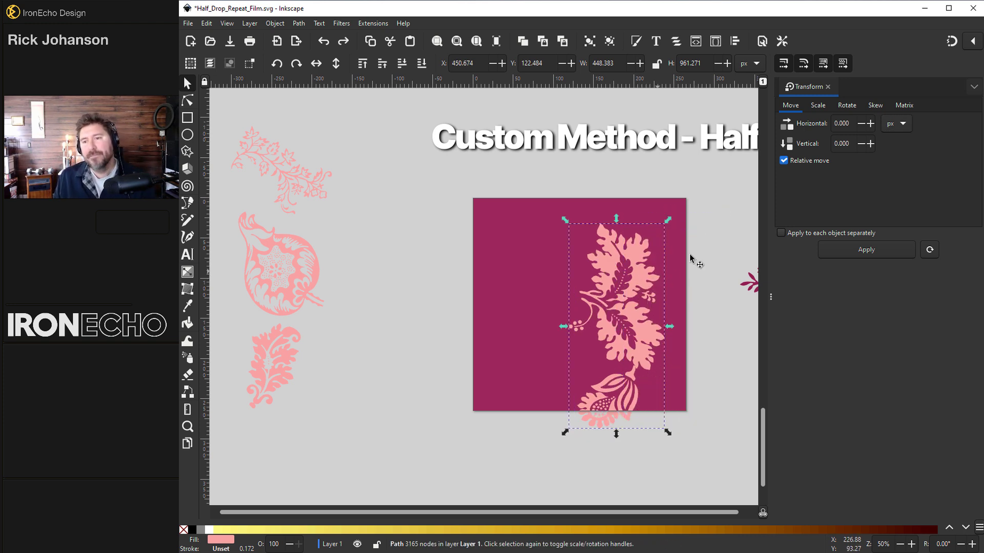
# - Move the leaf copy 1000 px up (Vertical -1000), then select the pomegranate motif
pyautogui.click(836, 144)
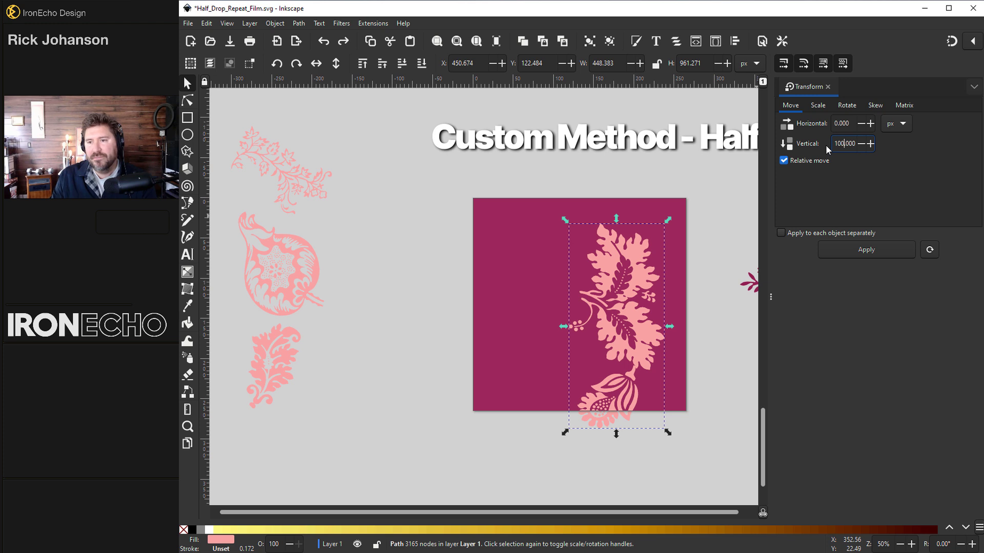
pyautogui.write('0')
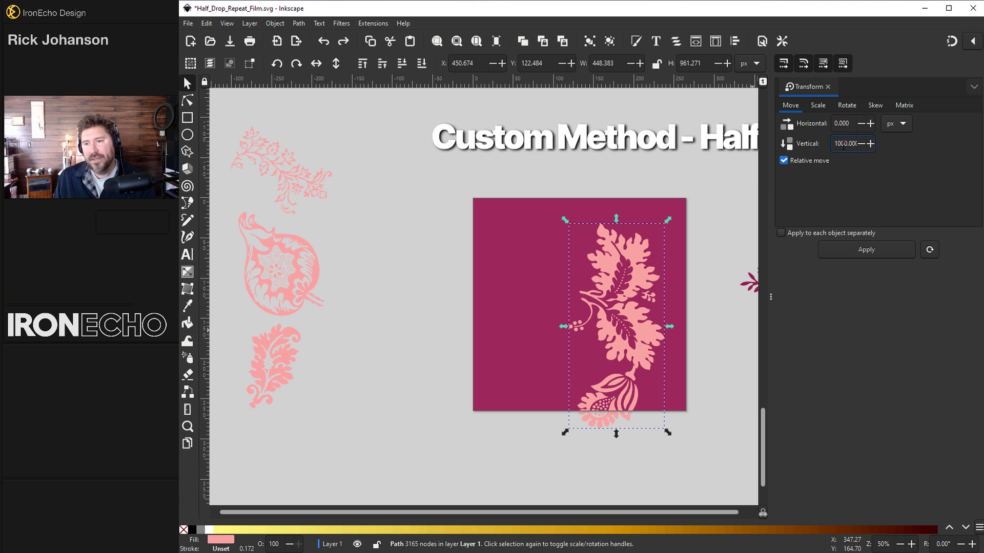
pyautogui.press('Home')
pyautogui.write('-')
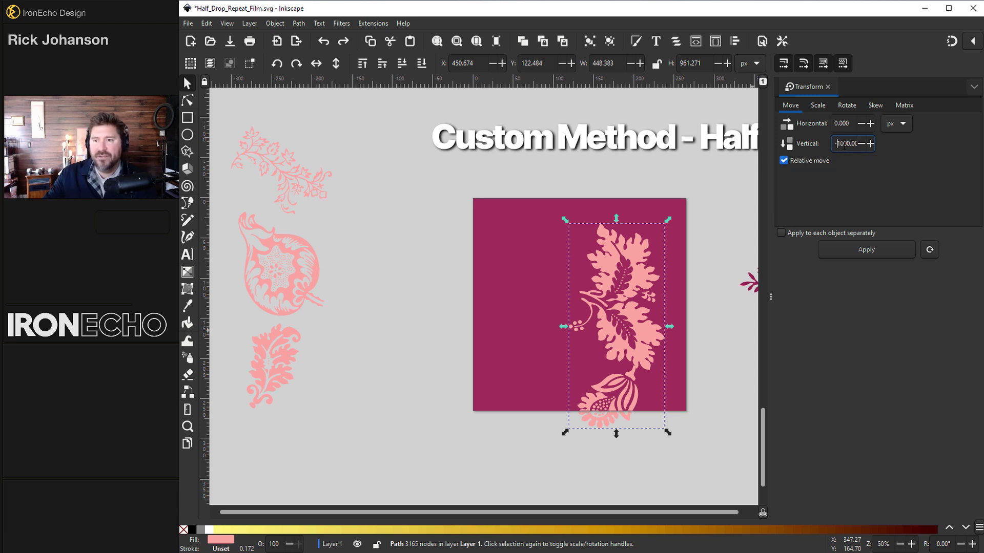
pyautogui.click(861, 250)
pyautogui.click(314, 278)
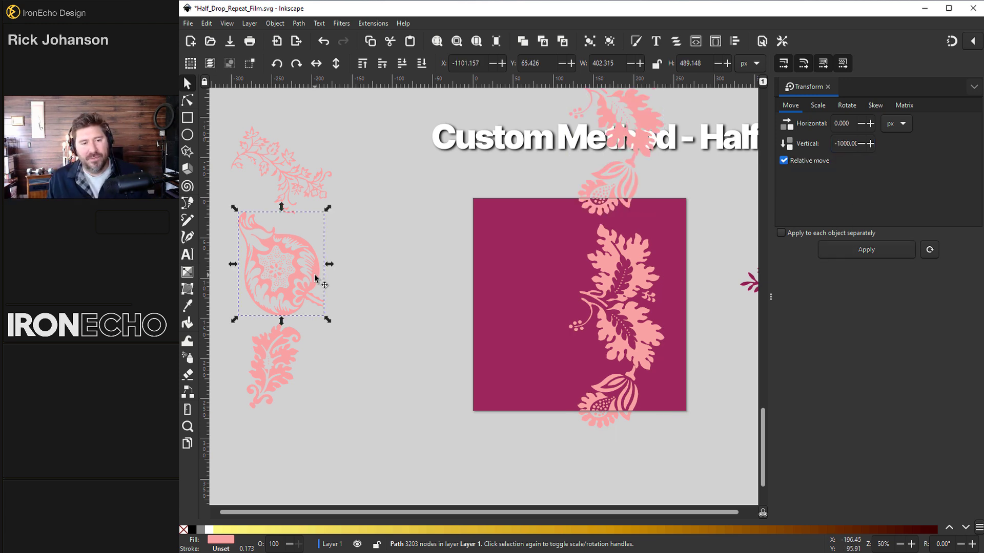
# - Place the pomegranate motif inside the tile and the floral sprig over its right edge
pyautogui.moveTo(314, 277); pyautogui.dragTo(581, 269)
pyautogui.click(549, 496)
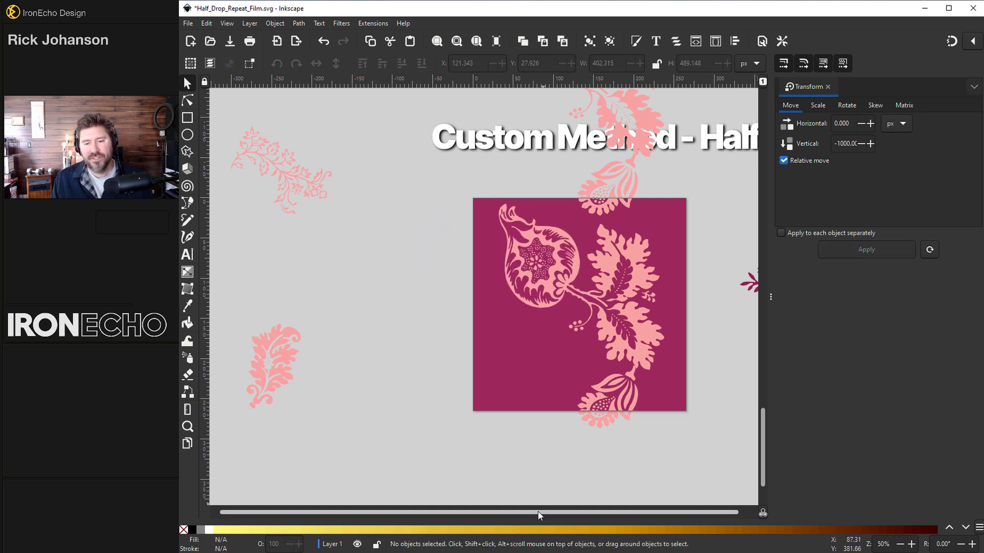
pyautogui.moveTo(537, 511); pyautogui.dragTo(571, 508)
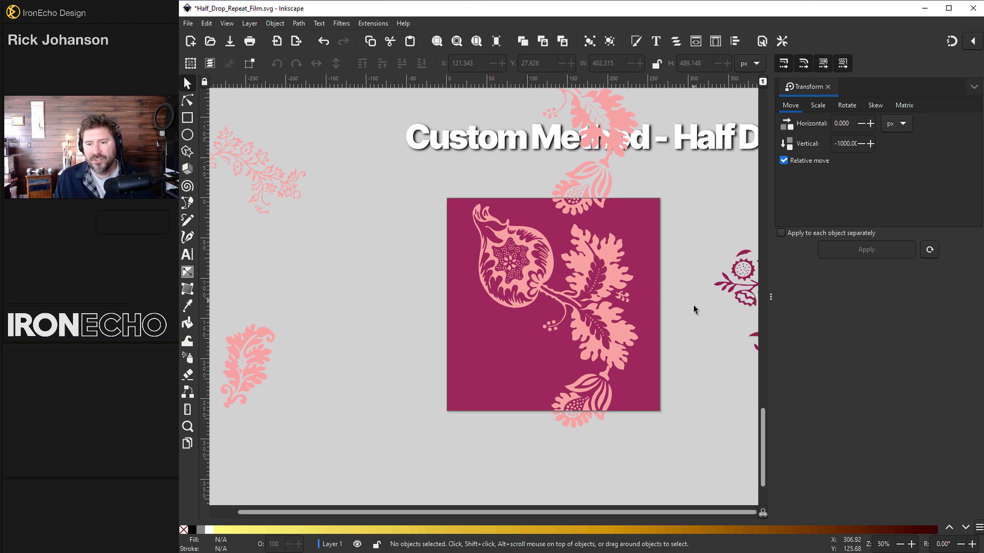
pyautogui.moveTo(258, 175); pyautogui.dragTo(673, 247)
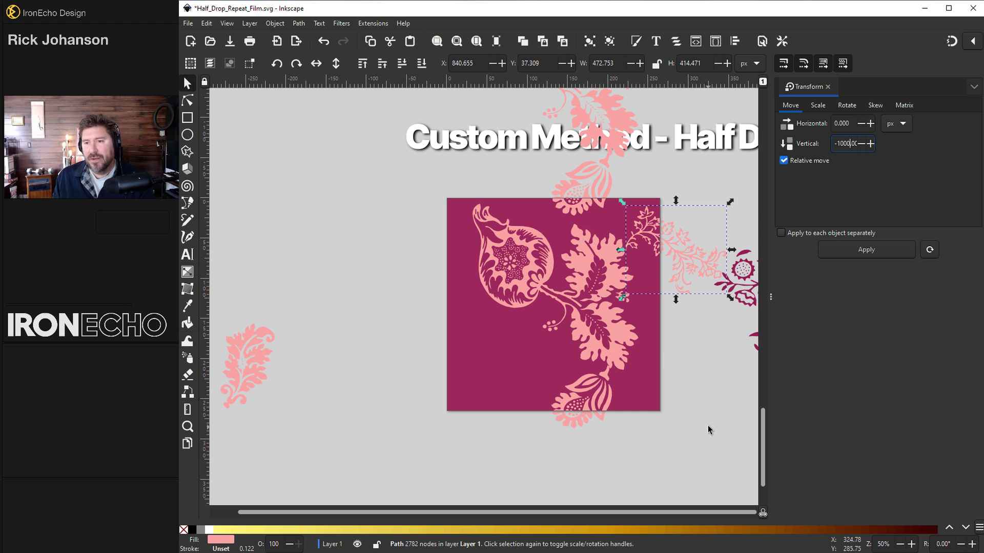
# - Move a sprig copy with Horizontal -1000 and Vertical 500 px
pyautogui.click(833, 123)
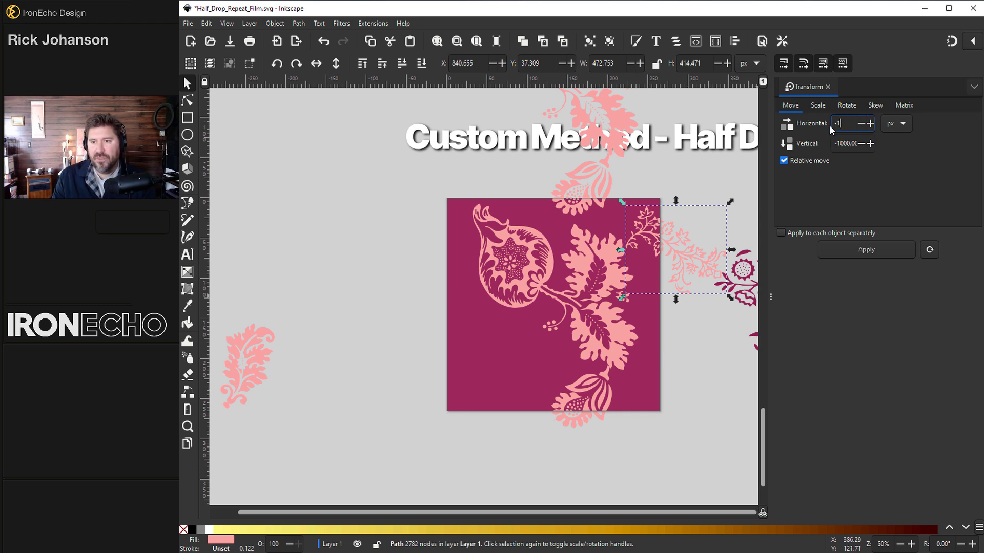
pyautogui.write('-1000.')
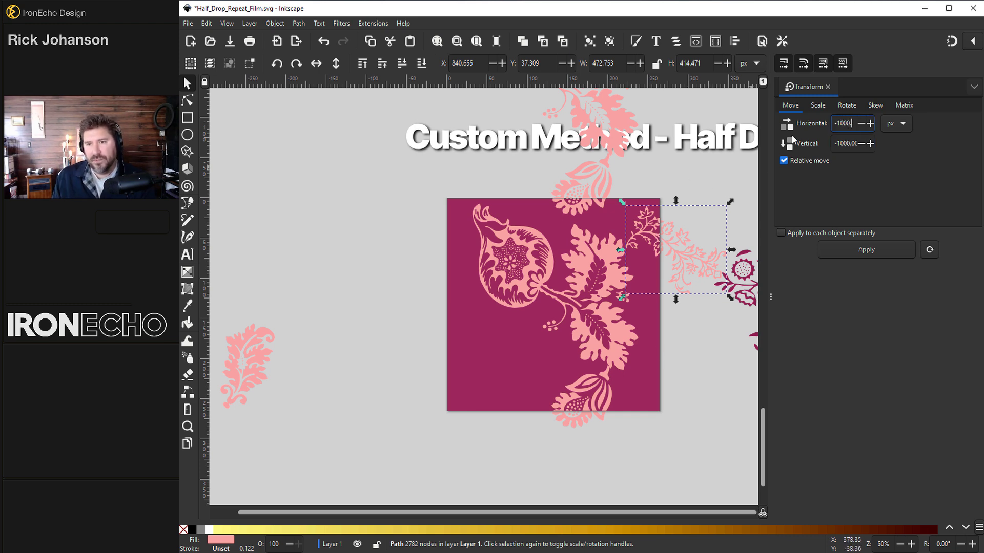
pyautogui.click(835, 144)
pyautogui.press('BackSpace')
pyautogui.hotkey('ctrl', 'a')
pyautogui.write('500')
pyautogui.click(861, 250)
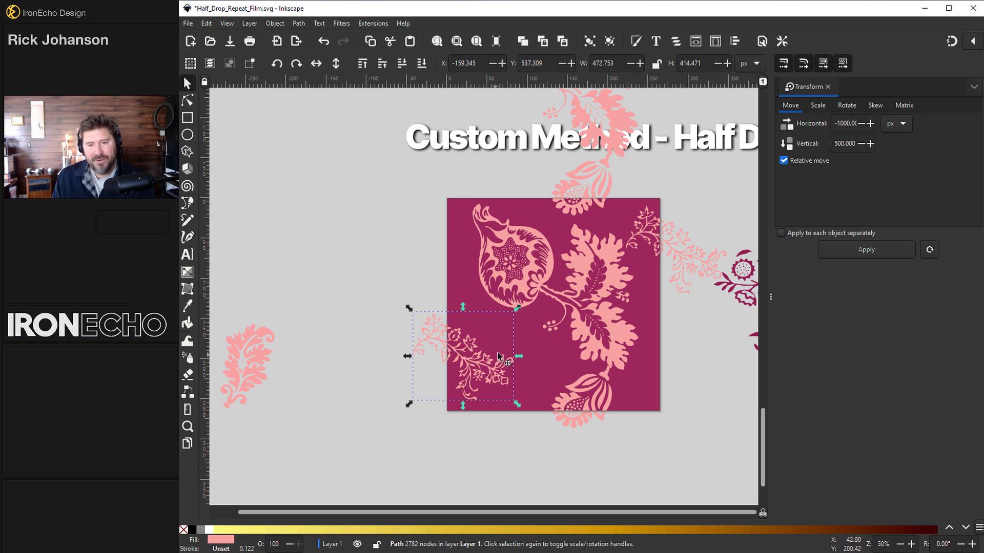
# - Put the pink flourish on the tile and shift it up 1000 px (Horizontal 0, Vertical -1000)
pyautogui.moveTo(268, 358); pyautogui.dragTo(558, 370)
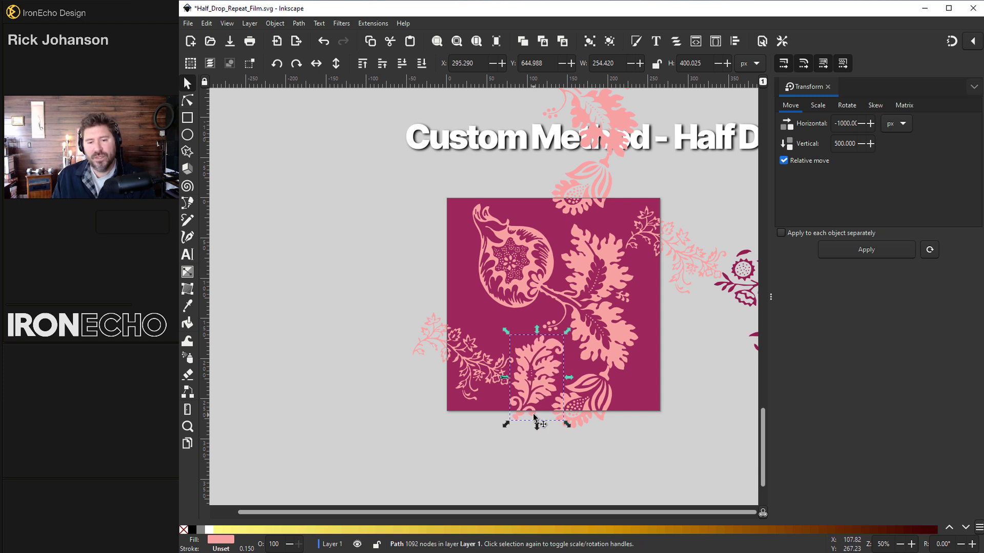
pyautogui.moveTo(840, 124); pyautogui.dragTo(885, 123)
pyautogui.write('0')
pyautogui.press('Tab')
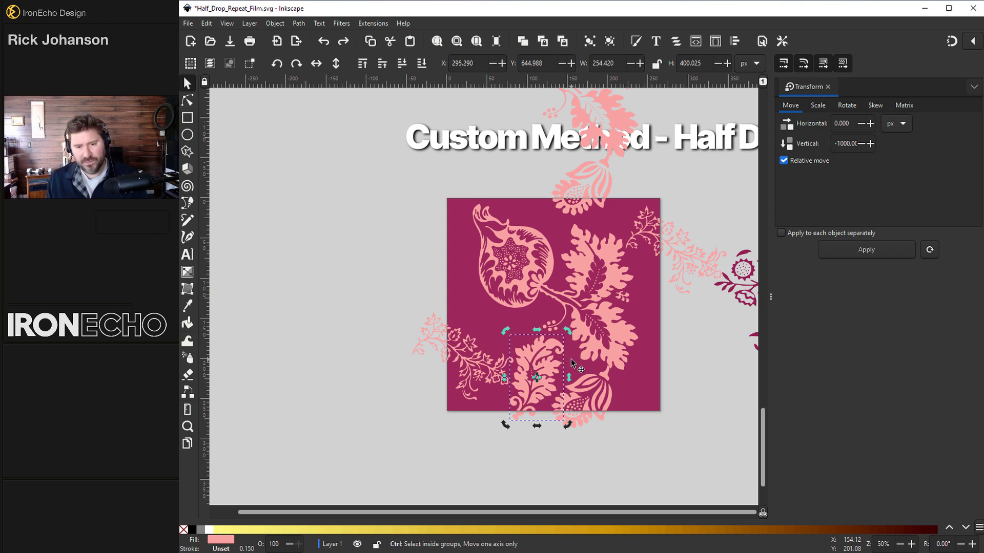
pyautogui.click(870, 251)
# - Bring the right-edge motif group over the square behind everything, and add a small motif at lower right
pyautogui.moveTo(748, 275); pyautogui.dragTo(478, 264)
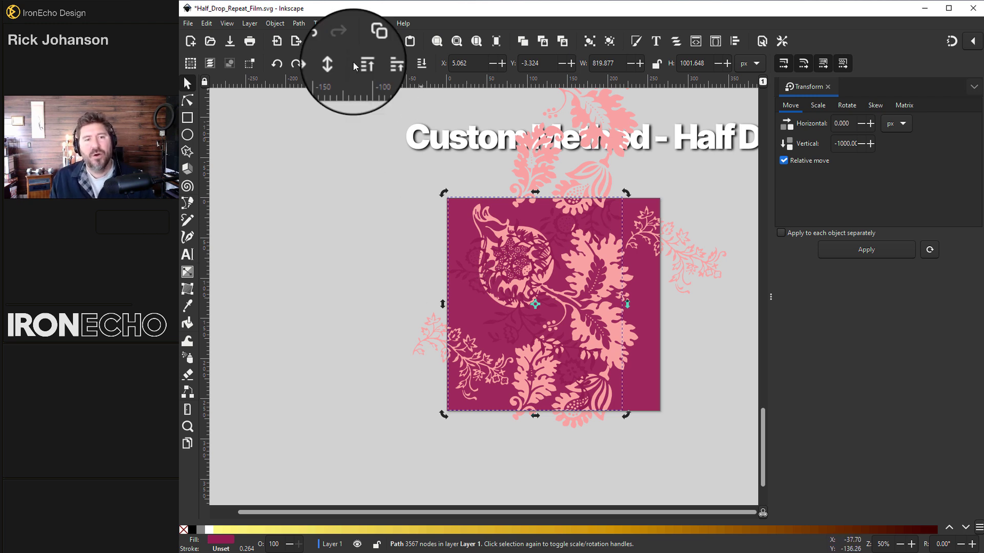
pyautogui.click(419, 64)
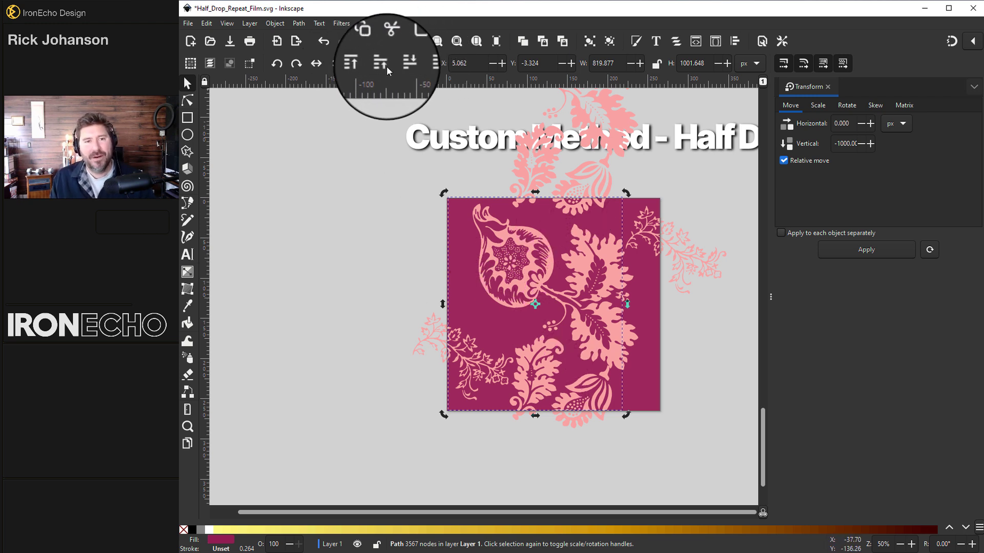
pyautogui.click(406, 340)
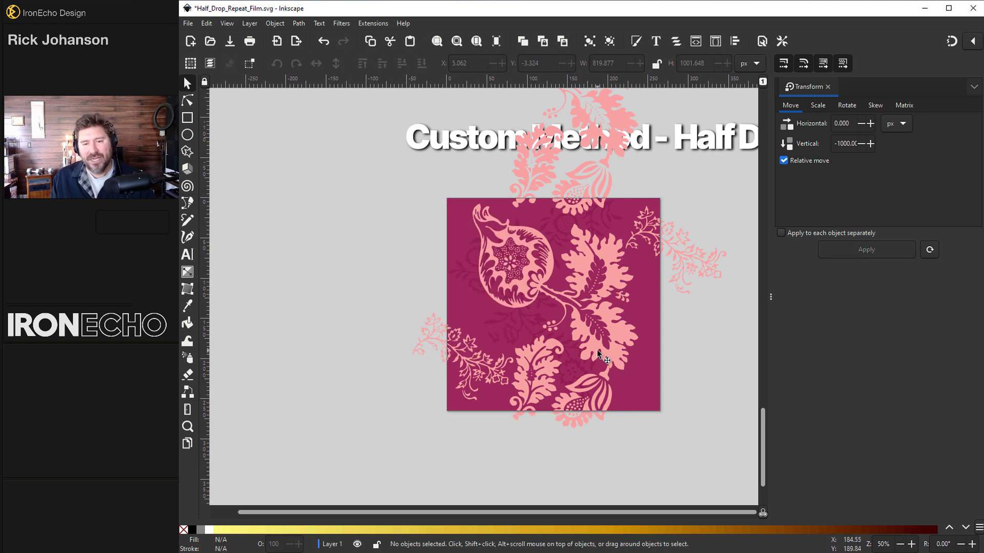
pyautogui.click(828, 87)
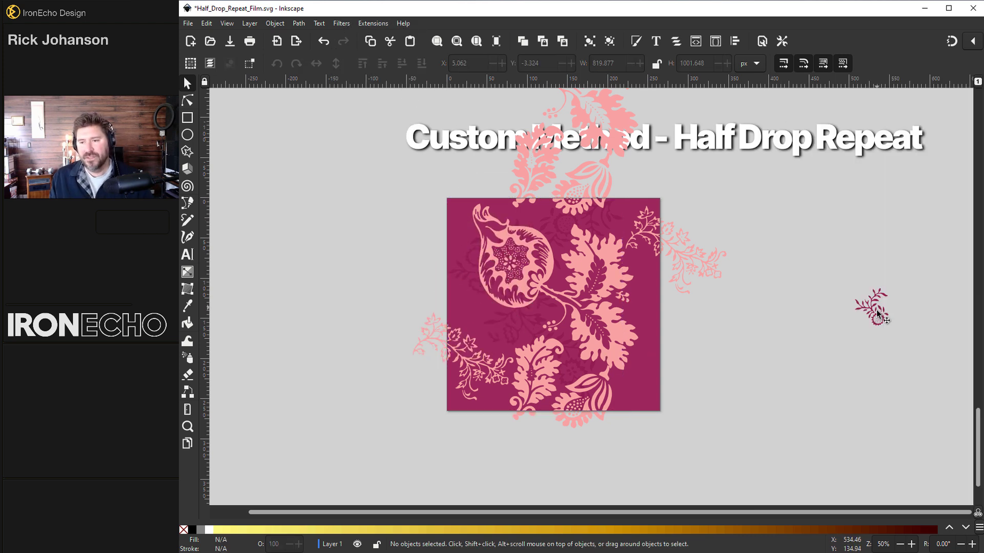
pyautogui.moveTo(874, 309); pyautogui.dragTo(642, 395)
pyautogui.click(709, 371)
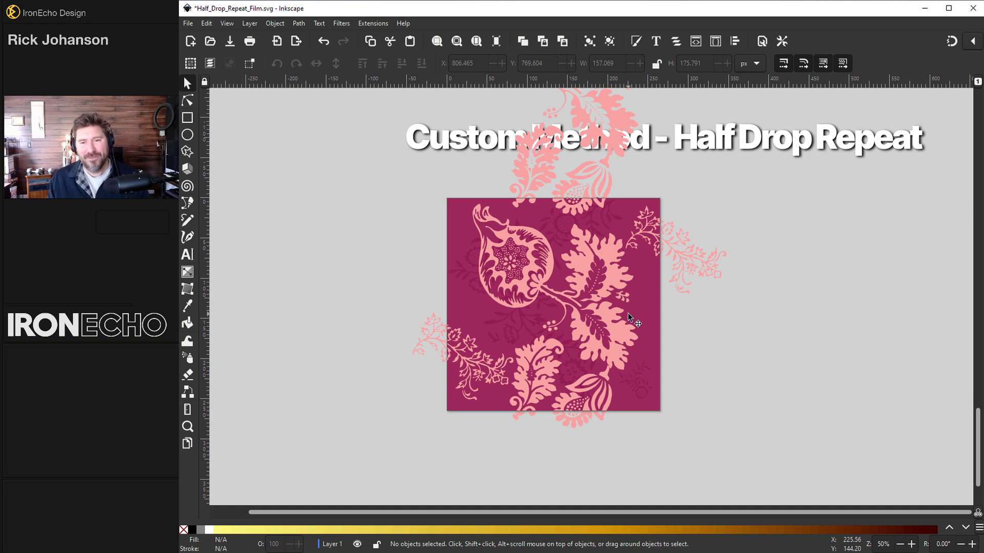
# - Raise the square to the top, move it aside, and make it yellow at 50% opacity
pyautogui.click(656, 304)
pyautogui.press('Home')
pyautogui.moveTo(655, 306); pyautogui.dragTo(311, 257)
pyautogui.click(425, 531)
pyautogui.doubleClick(275, 544)
pyautogui.write('50')
pyautogui.press('Return')
pyautogui.press('Escape')
# - Group the ten floral motifs and move the yellow square back over the pattern
pyautogui.moveTo(833, 473); pyautogui.dragTo(357, 160)
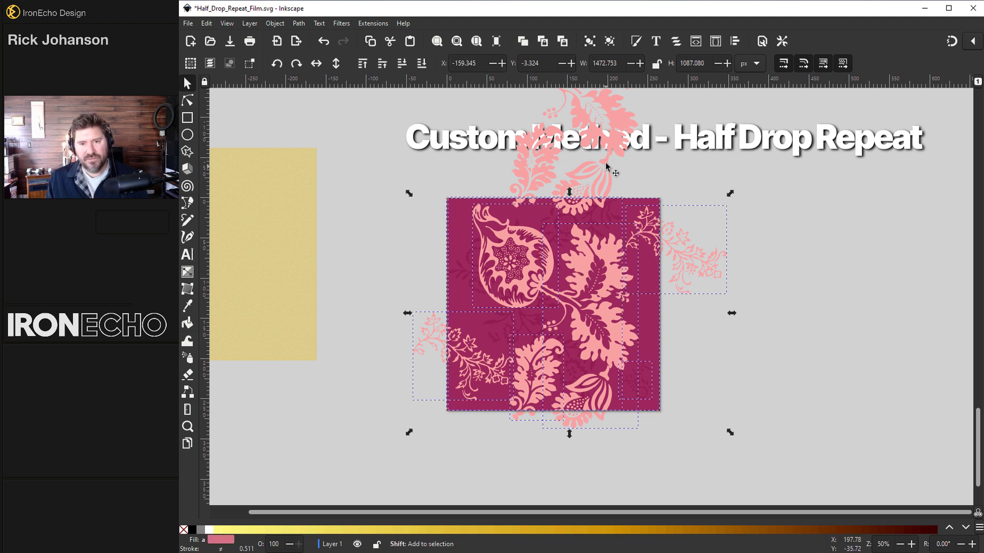
pyautogui.keyDown('shift'); pyautogui.click(569, 172); pyautogui.keyUp('shift')
pyautogui.keyDown('shift'); pyautogui.click(531, 177); pyautogui.keyUp('shift')
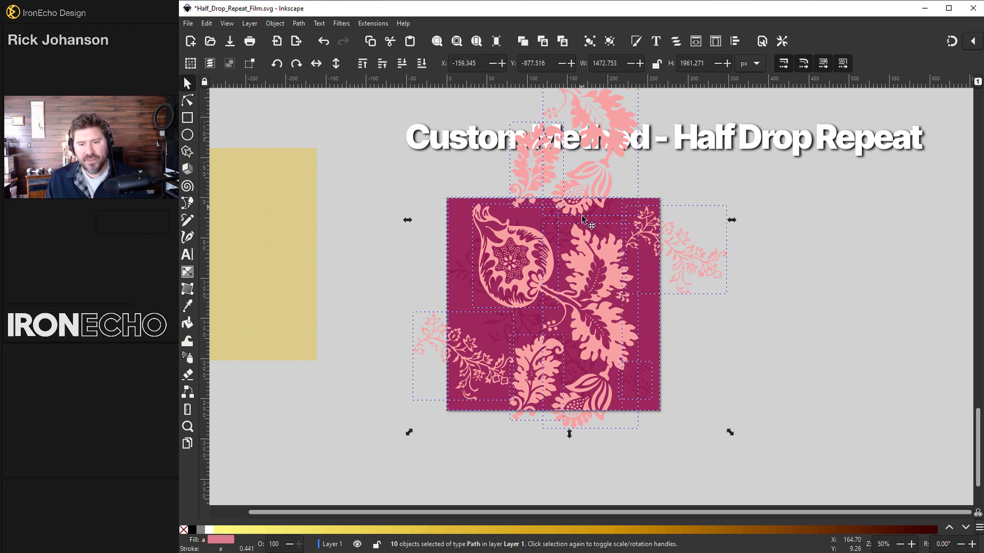
pyautogui.press('ctrl')
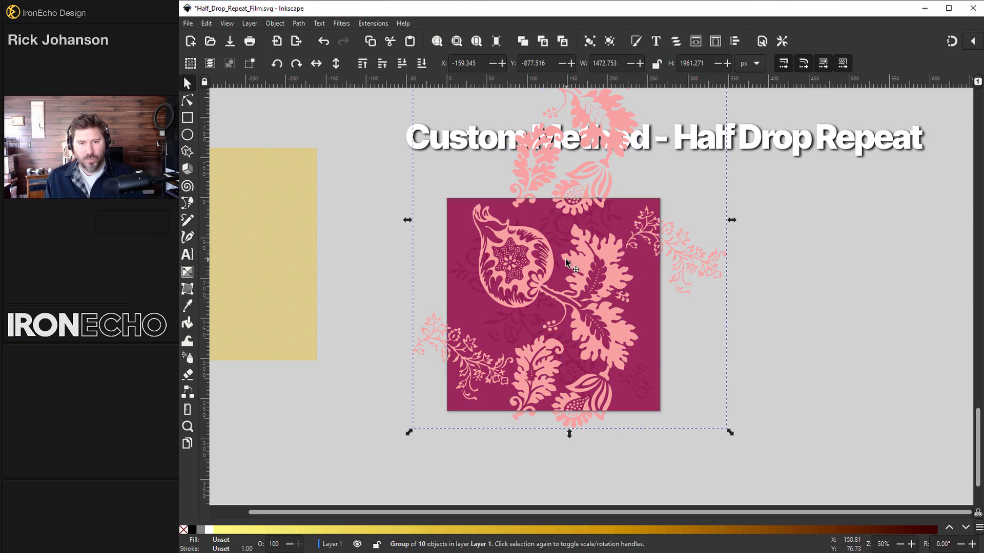
pyautogui.moveTo(303, 237); pyautogui.dragTo(478, 319)
# - Align the yellow square's left and top edges to the page
pyautogui.click(275, 24)
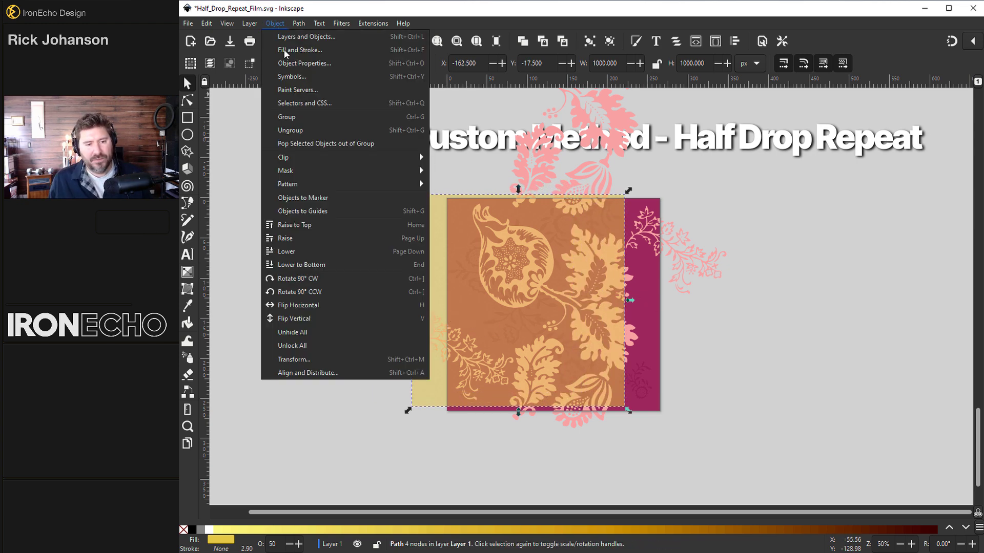
pyautogui.click(302, 374)
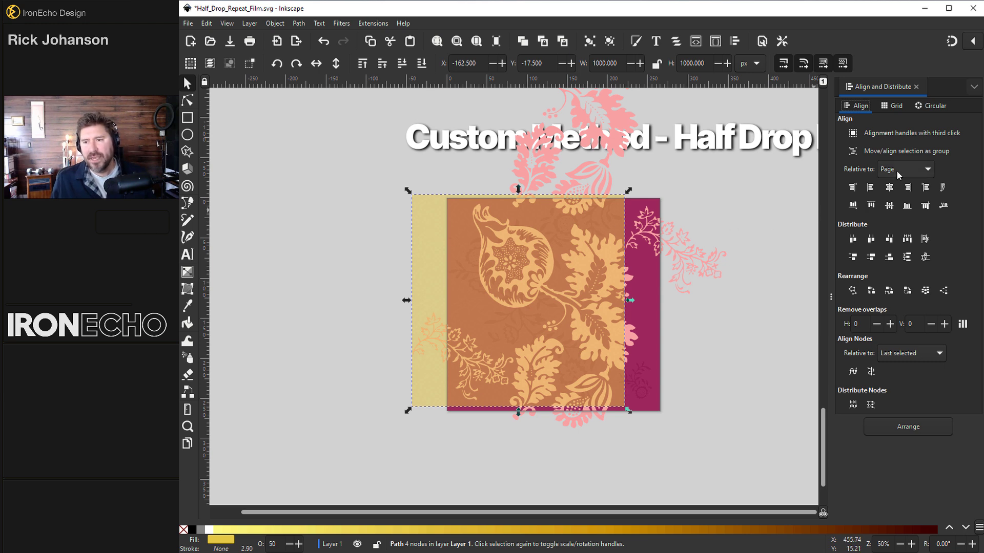
pyautogui.click(891, 188)
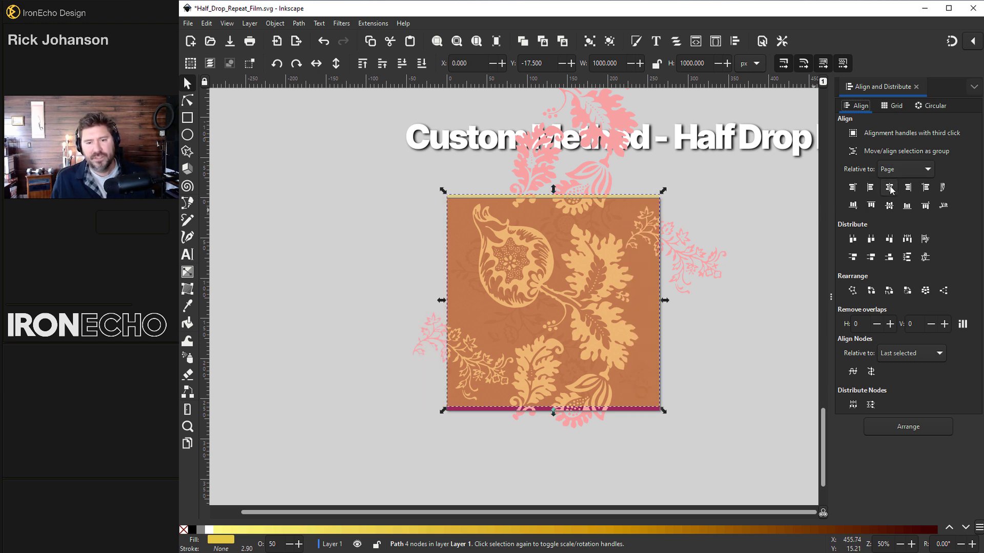
pyautogui.click(891, 206)
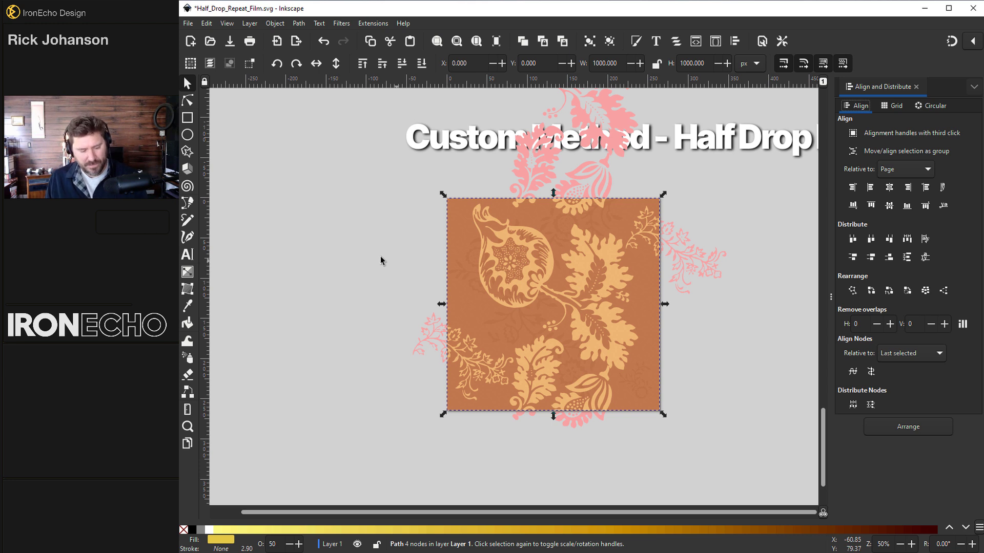
# - Clip the floral group to the square with Set Clip and move the resulting tile
pyautogui.keyDown('shift'); pyautogui.click(542, 170); pyautogui.keyUp('shift')
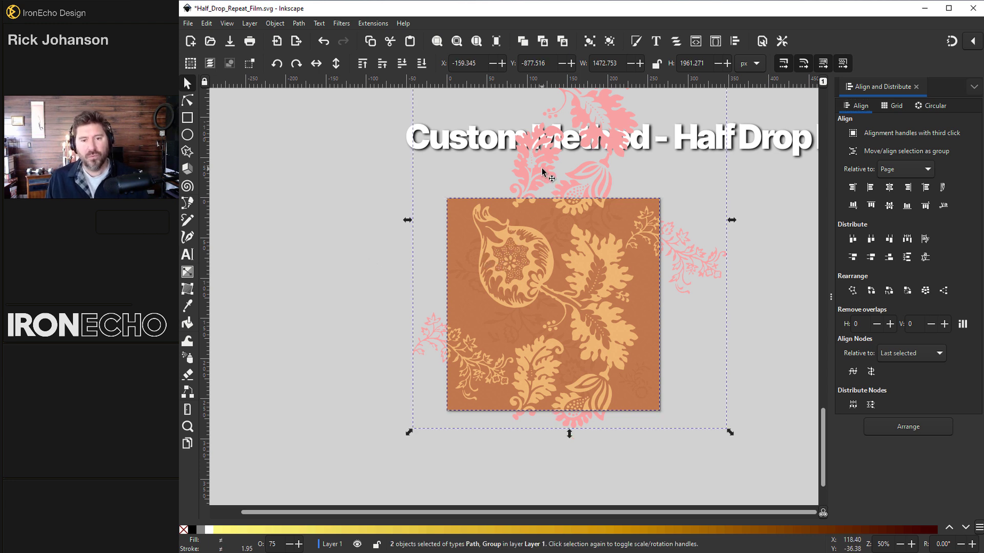
pyautogui.click(274, 23)
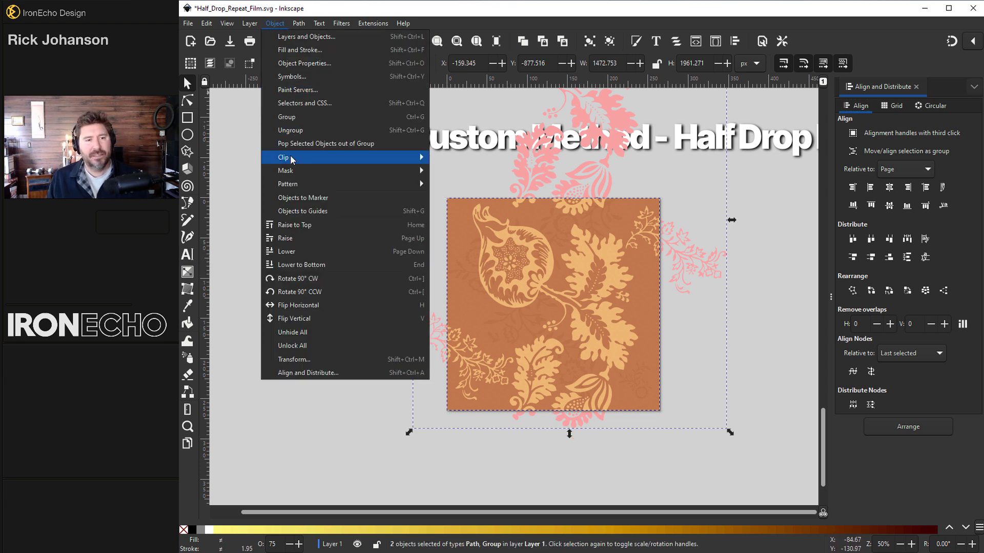
pyautogui.moveTo(291, 160)
pyautogui.click(445, 160)
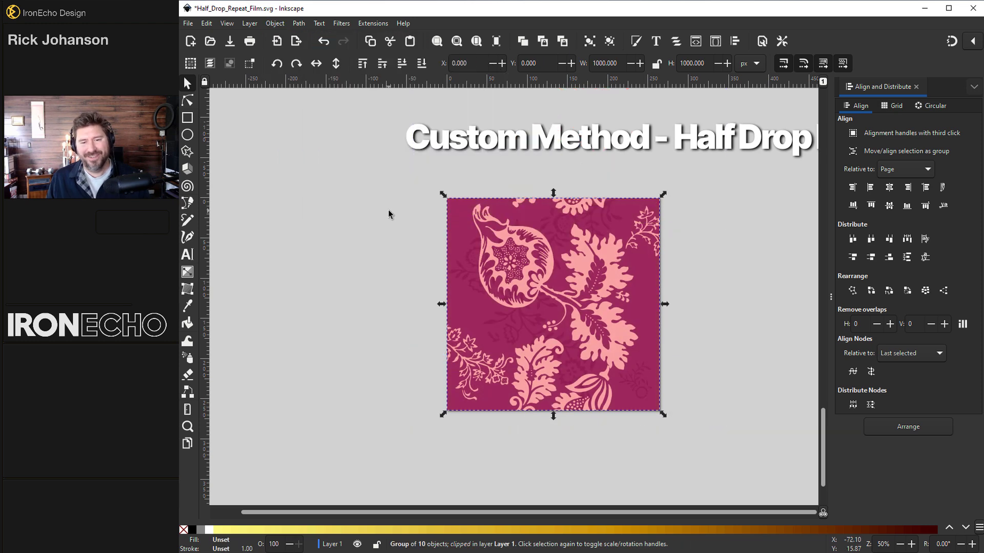
pyautogui.moveTo(578, 267); pyautogui.dragTo(408, 289)
# - With snapping on, snap a duplicate of the tile directly below the original and inspect the seam
pyautogui.scroll(-5, 410, 287)
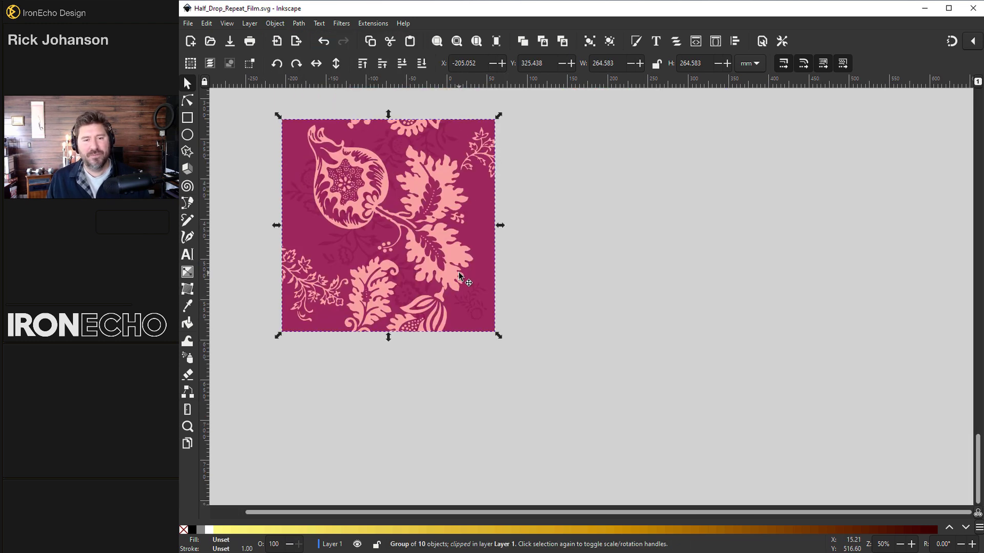
pyautogui.scroll(-1, 451, 267)
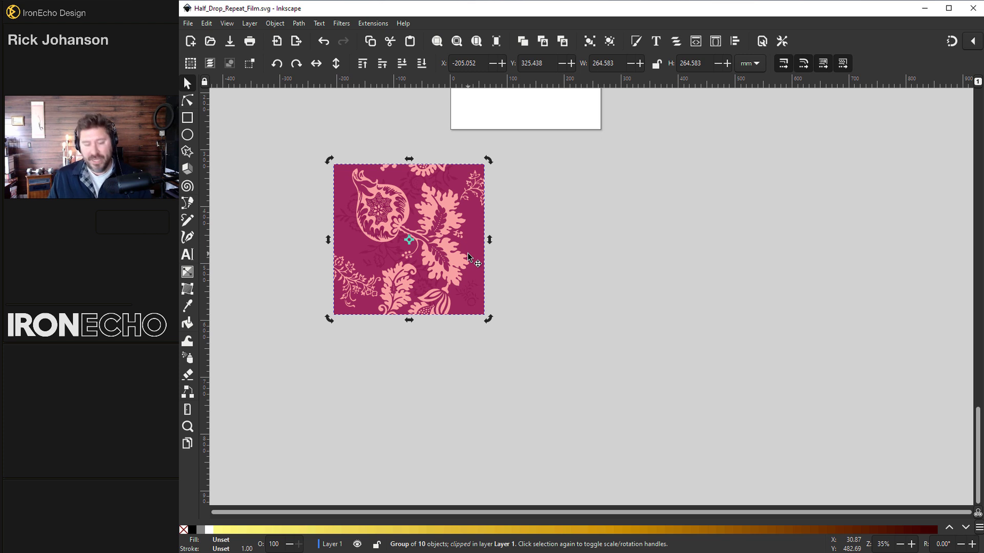
pyautogui.press('ctrl')
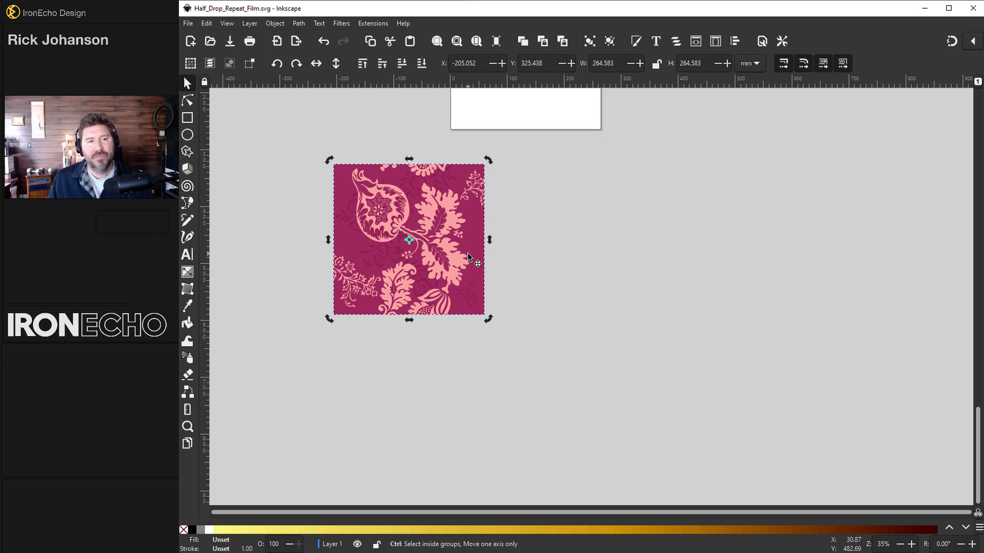
pyautogui.press('%')
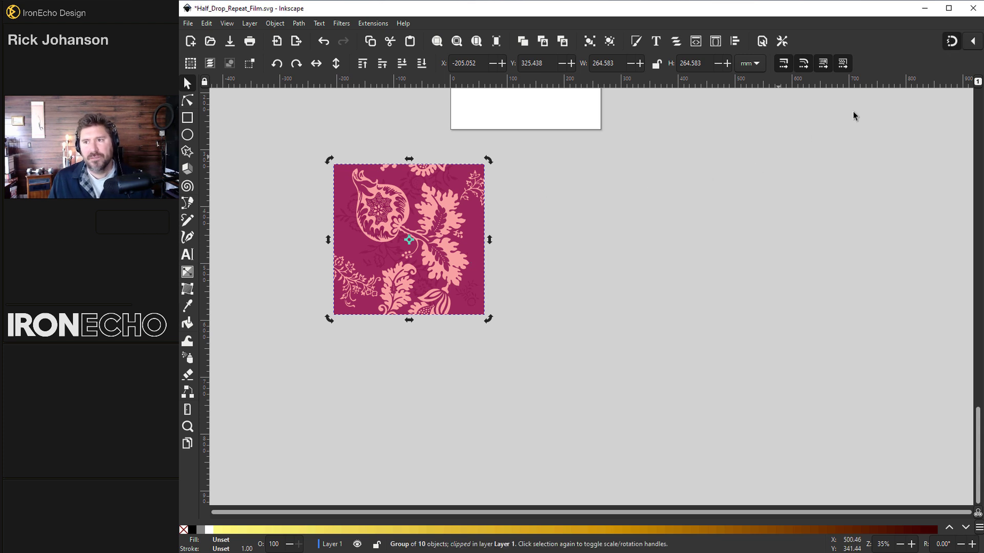
pyautogui.hotkey('ctrl', 'd')
pyautogui.moveTo(455, 212); pyautogui.dragTo(456, 361)
pyautogui.scroll(4, 414, 334)
pyautogui.scroll(-10, 353, 279)
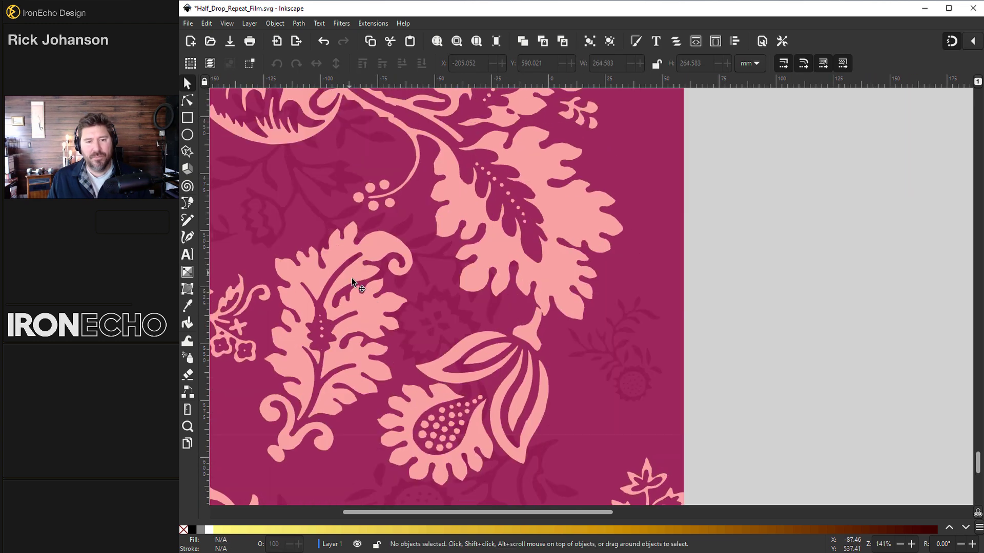
pyautogui.keyDown('ctrl'); pyautogui.scroll(-3, 431, 320); pyautogui.keyUp('ctrl')
pyautogui.scroll(2, 435, 317)
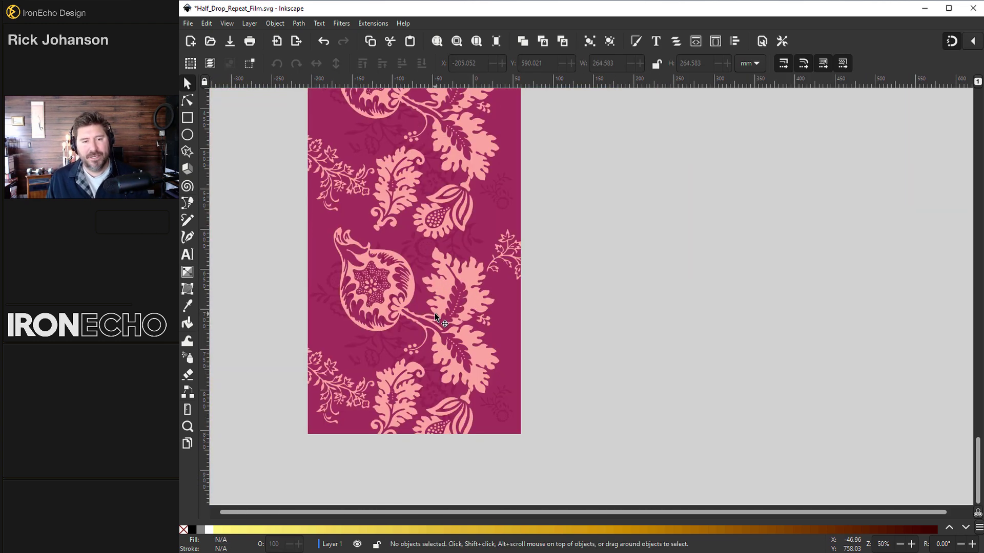
pyautogui.scroll(4, 435, 317)
pyautogui.click(408, 417)
# - Duplicate the lower tile beside the column and shift it vertically by 1000 px for the half-drop test
pyautogui.hotkey('ctrl', 'd')
pyautogui.moveTo(409, 417); pyautogui.dragTo(557, 319)
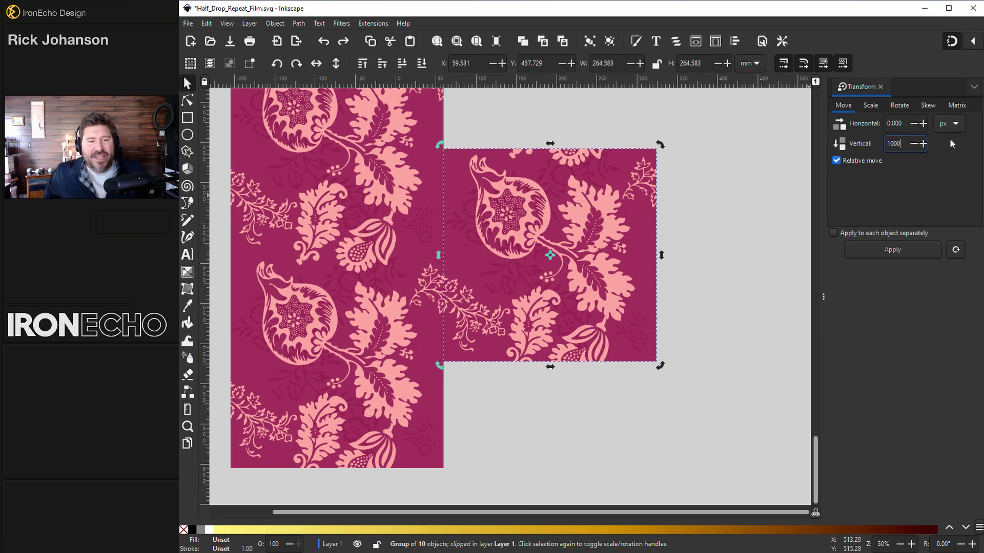
pyautogui.press('Return')
pyautogui.write('-')
pyautogui.click(892, 250)
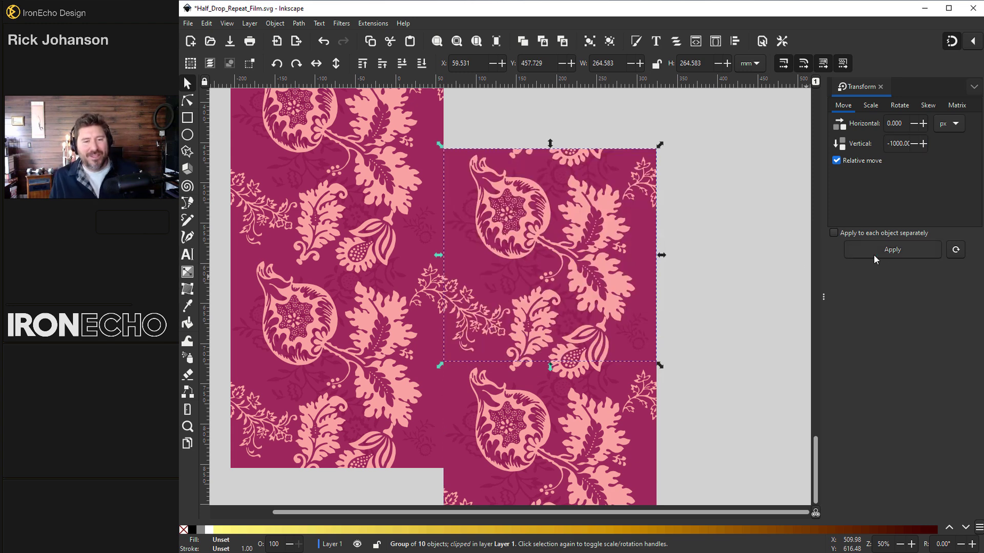
pyautogui.click(721, 288)
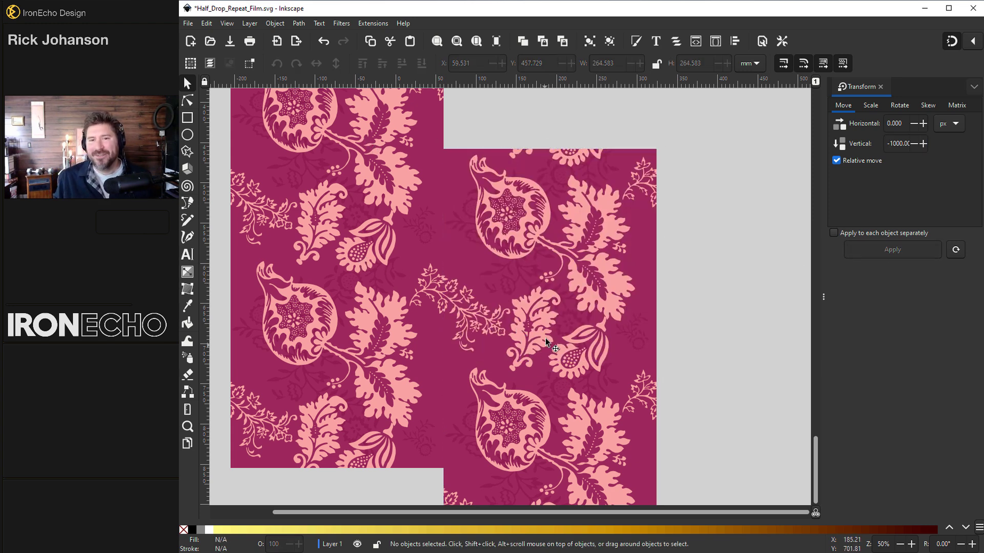